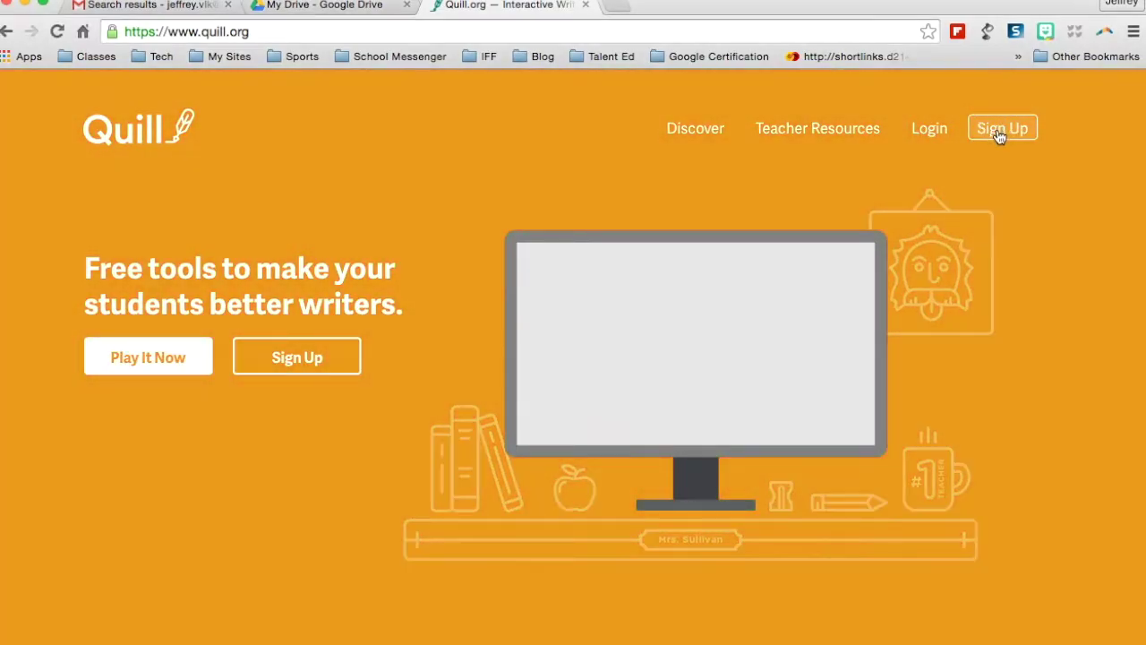
Sign in to Quill as a teacher with the first Google account and begin creating a class
{"action": "left_click", "coordinate": [1001, 131]}
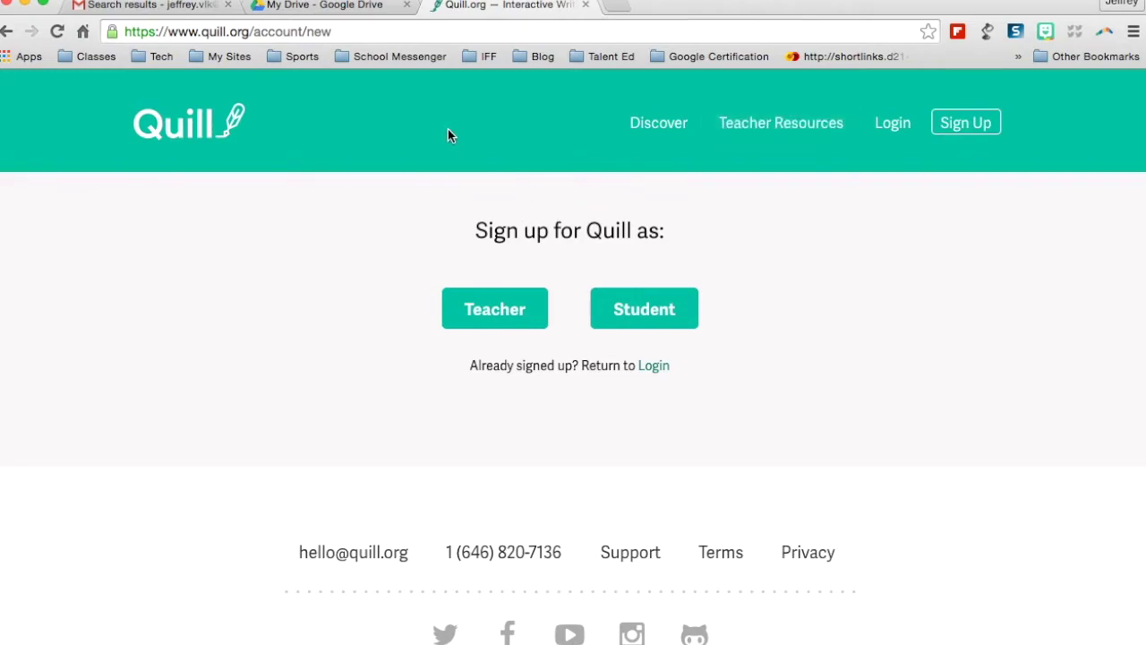
{"action": "left_click", "coordinate": [493, 316]}
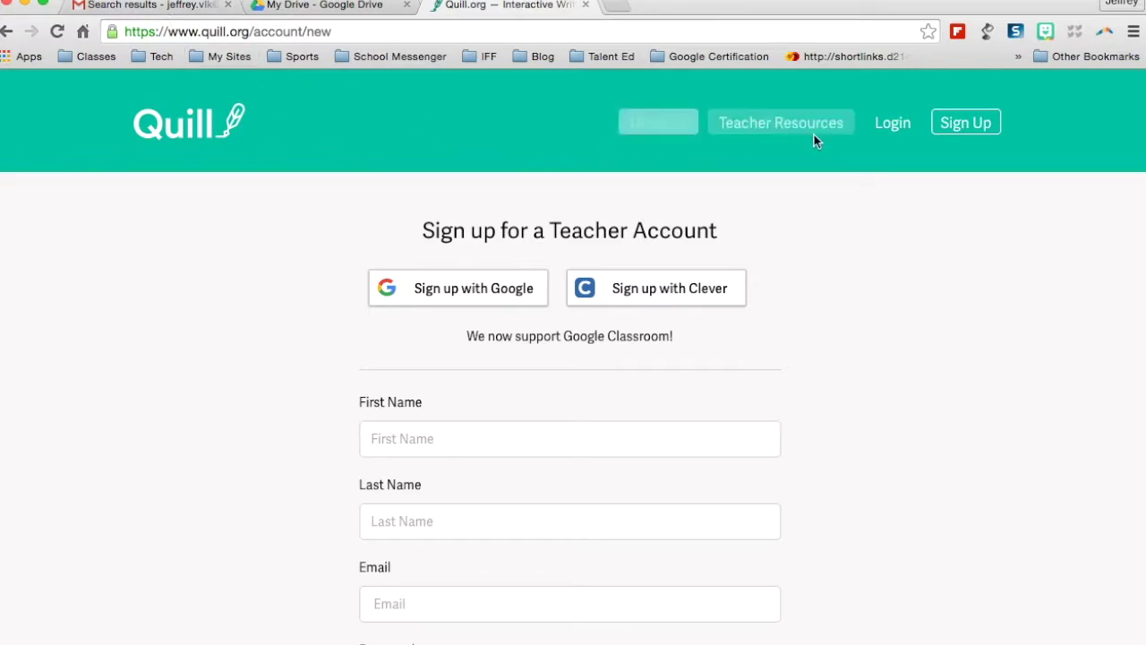
{"action": "left_click", "coordinate": [896, 127]}
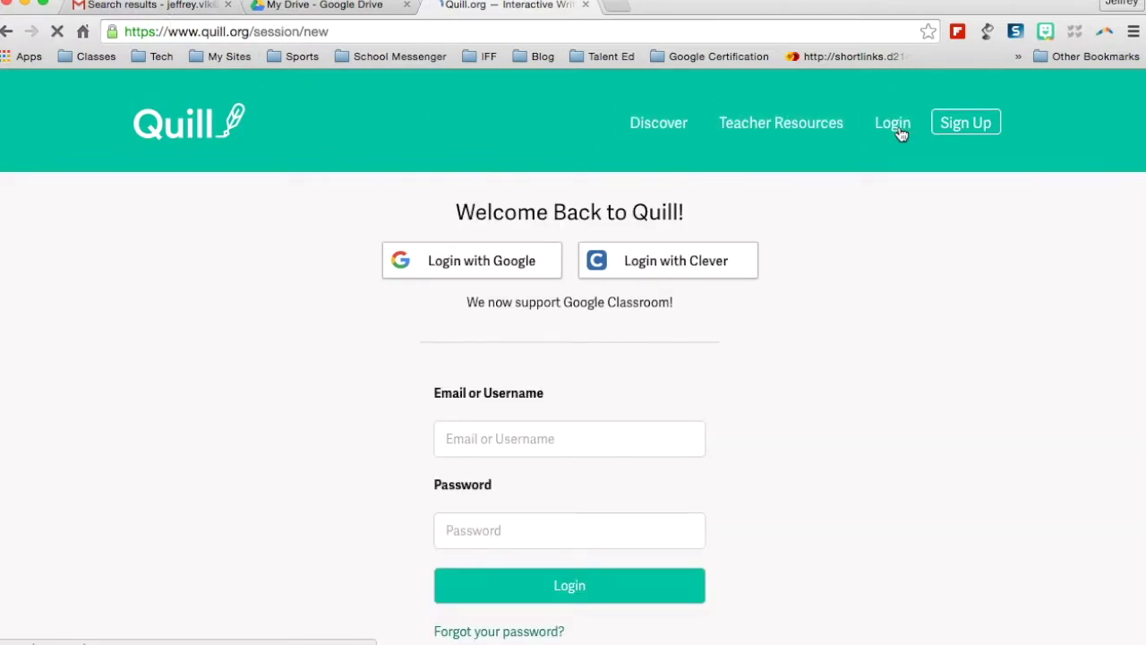
{"action": "left_click", "coordinate": [474, 263]}
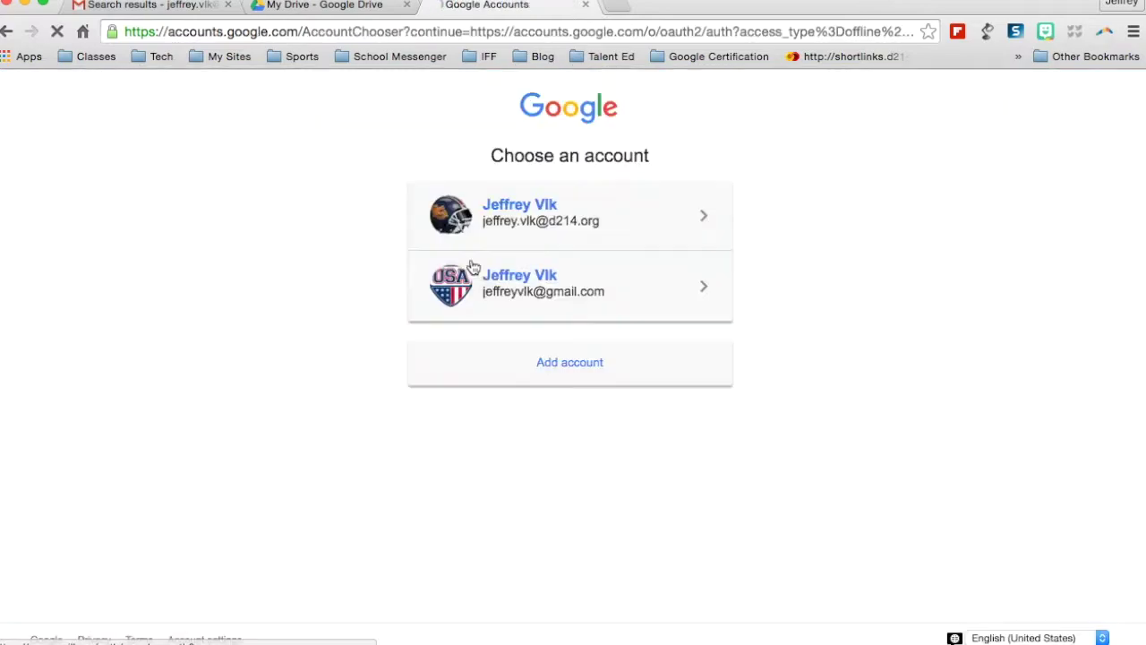
{"action": "left_click", "coordinate": [524, 227]}
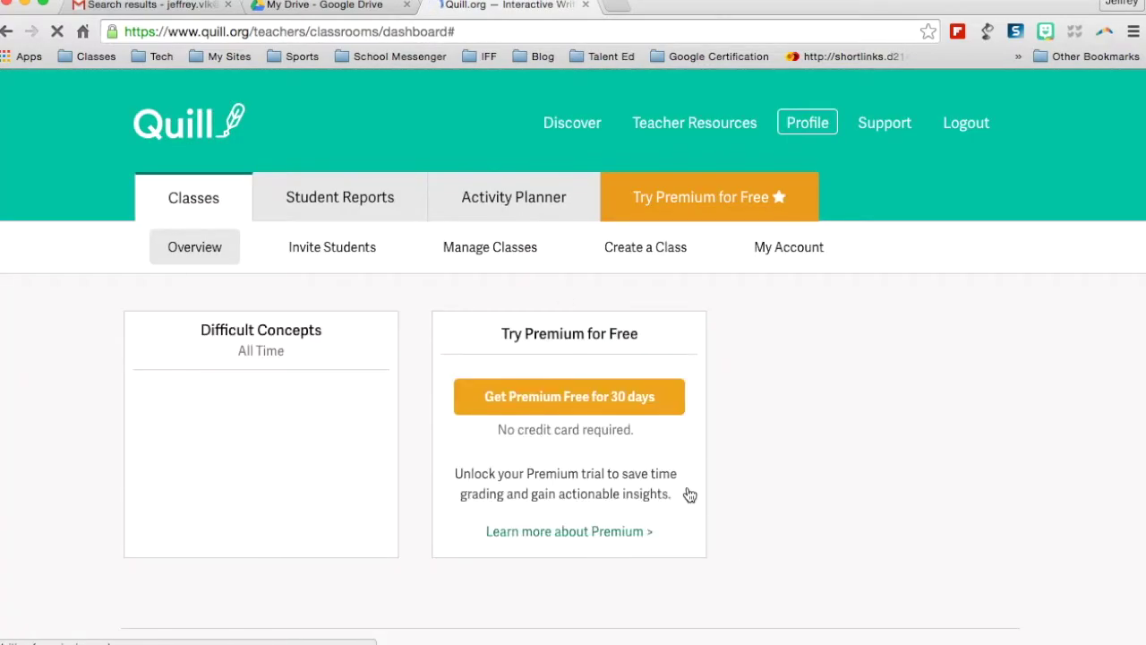
{"action": "left_click", "coordinate": [647, 249]}
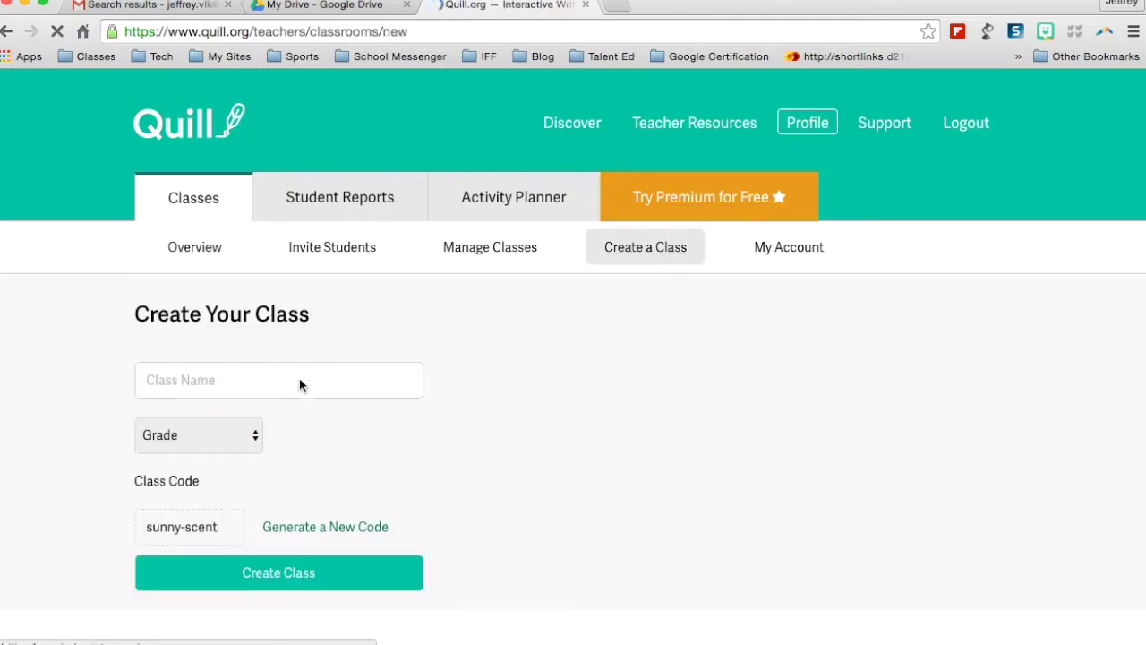
Create the class 'Vlk Class 1' with grade 10
{"action": "left_click", "coordinate": [274, 385]}
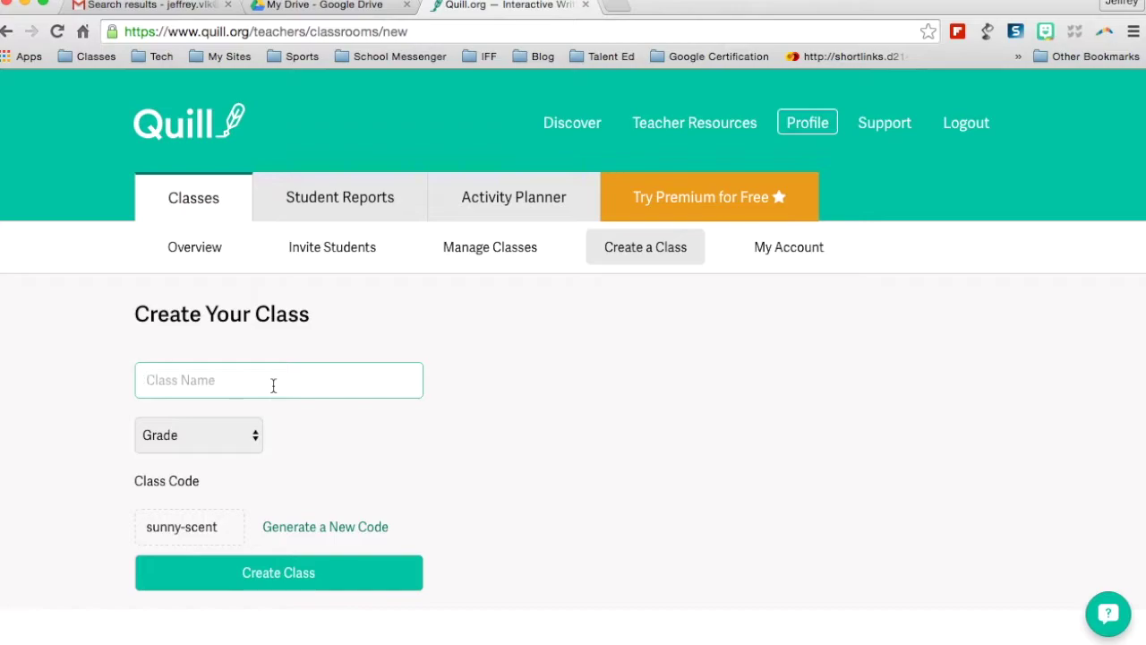
{"action": "type", "text": "Vlk Class 1"}
{"action": "left_click", "coordinate": [205, 448]}
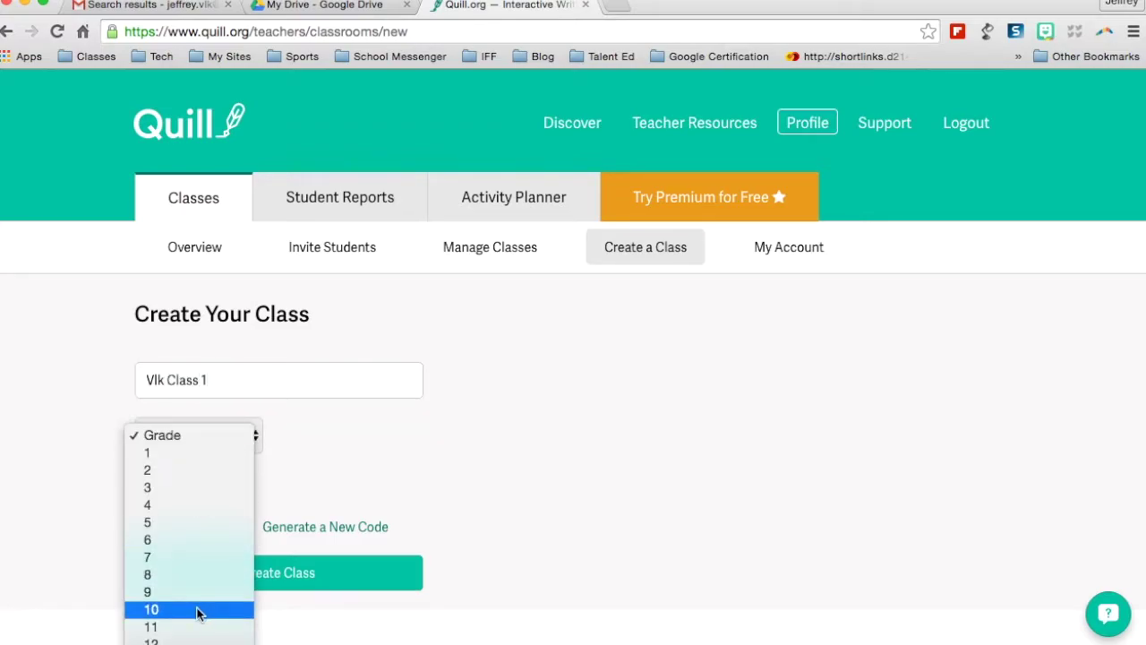
{"action": "left_click", "coordinate": [500, 473]}
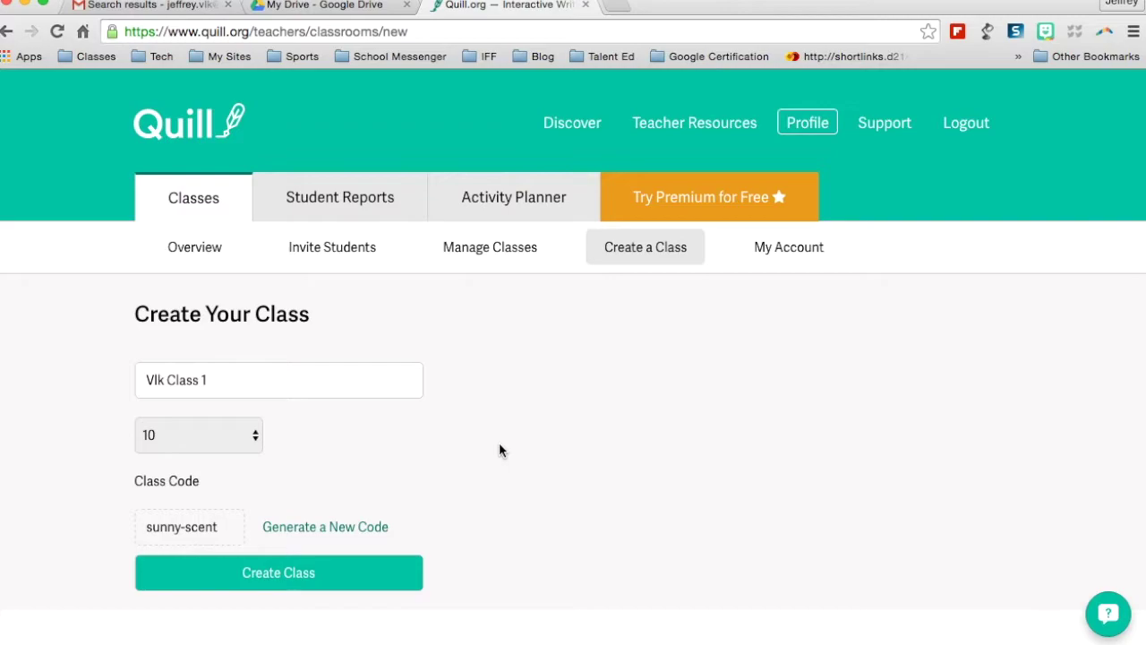
{"action": "left_click", "coordinate": [293, 581]}
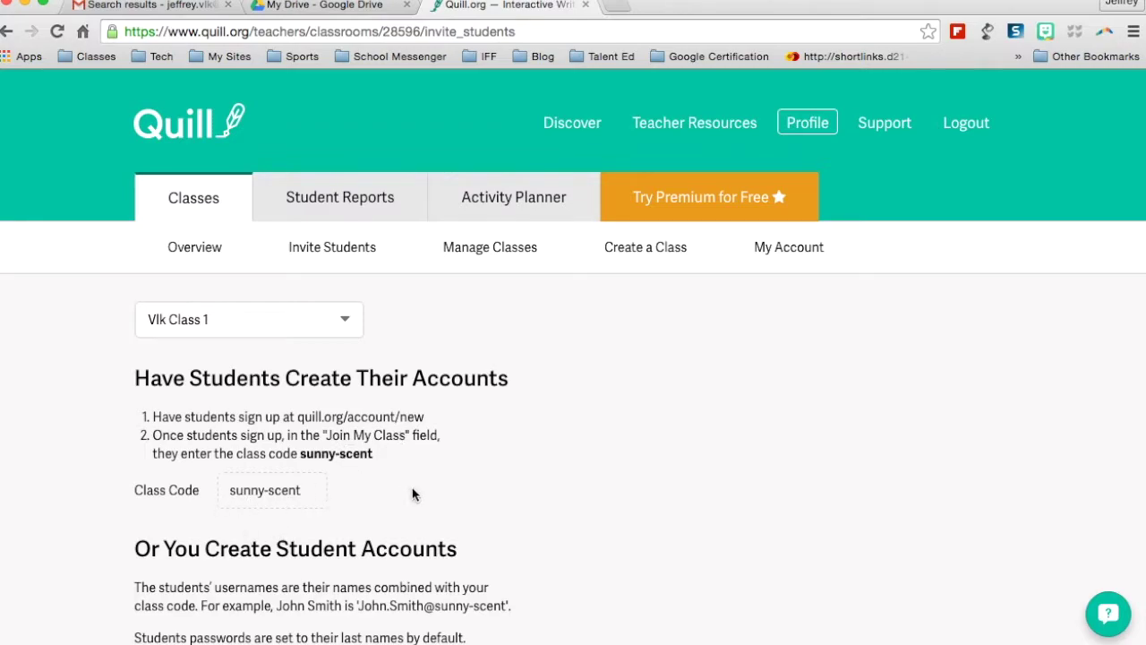
{"action": "scroll", "coordinate": [413, 493], "scroll_direction": "down", "scroll_amount": 3}
{"action": "scroll", "coordinate": [412, 492], "scroll_direction": "up", "scroll_amount": 3}
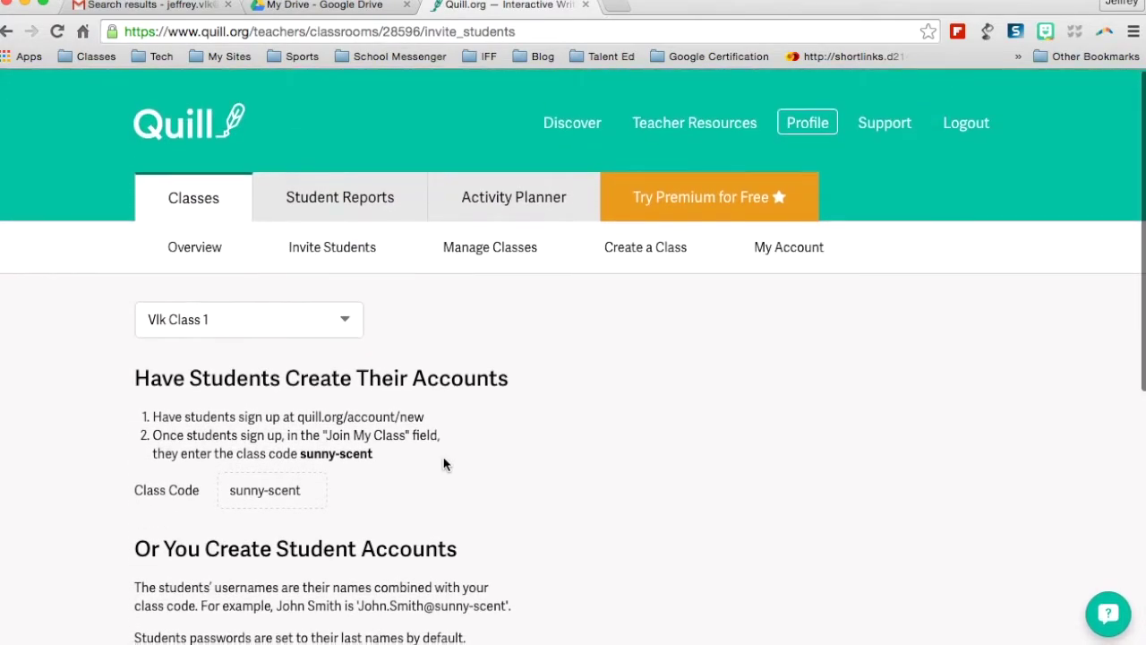
{"action": "scroll", "coordinate": [579, 451], "scroll_direction": "down", "scroll_amount": 5}
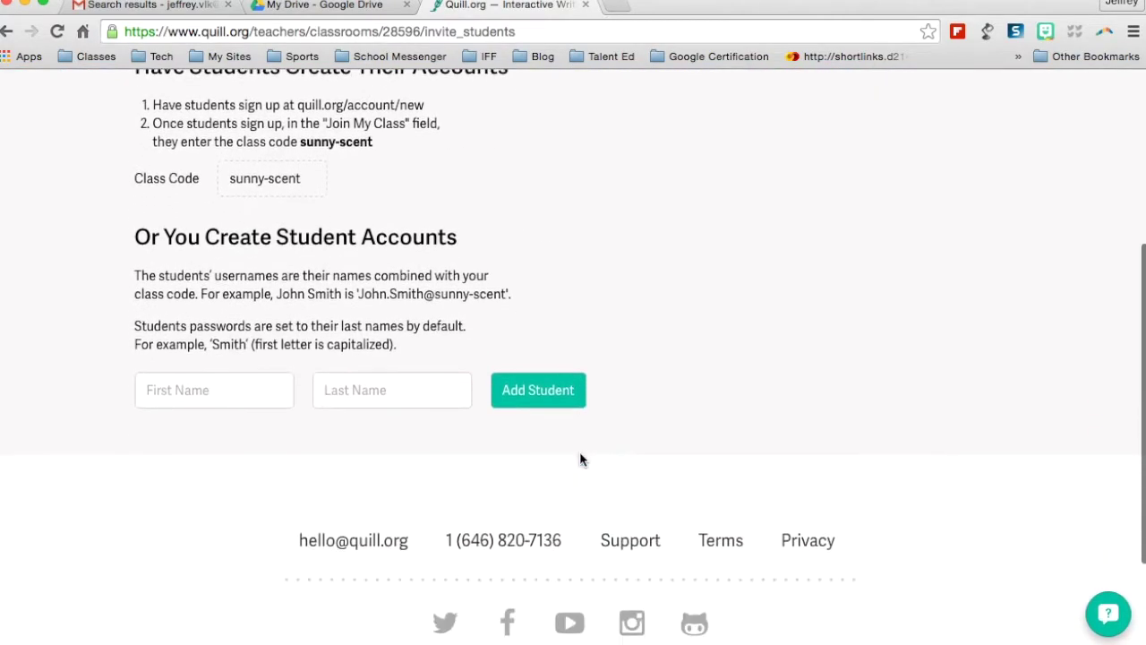
{"action": "scroll", "coordinate": [580, 451], "scroll_direction": "up", "scroll_amount": 5}
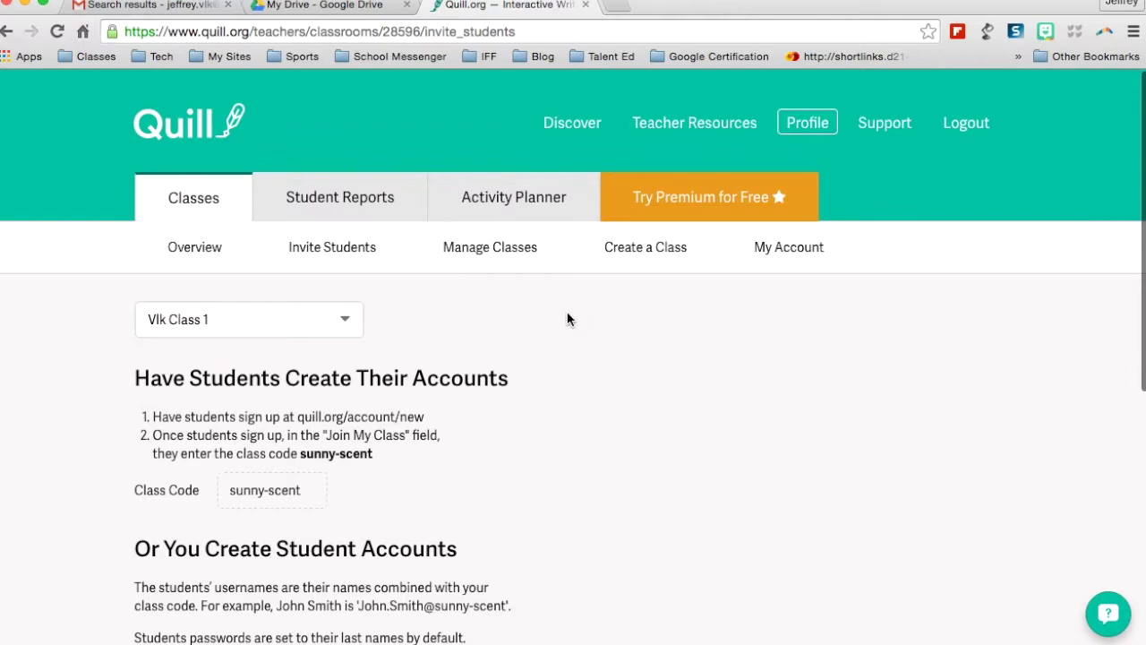
{"action": "left_click", "coordinate": [536, 198]}
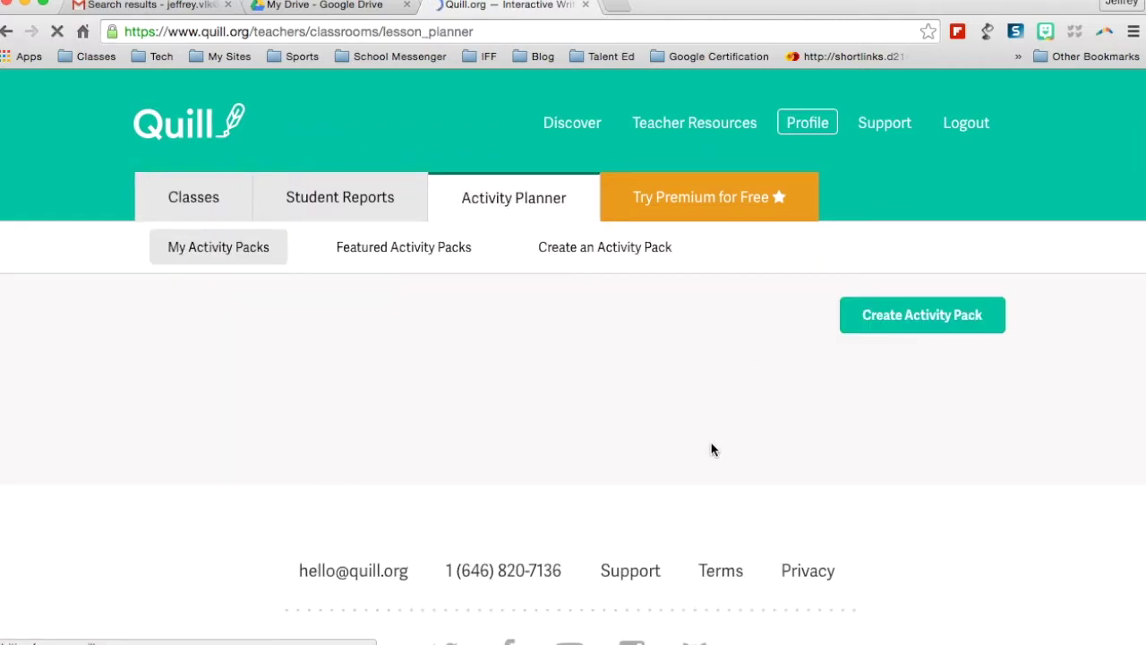
Bring up the Featured Activity Packs list
{"action": "left_click", "coordinate": [392, 257]}
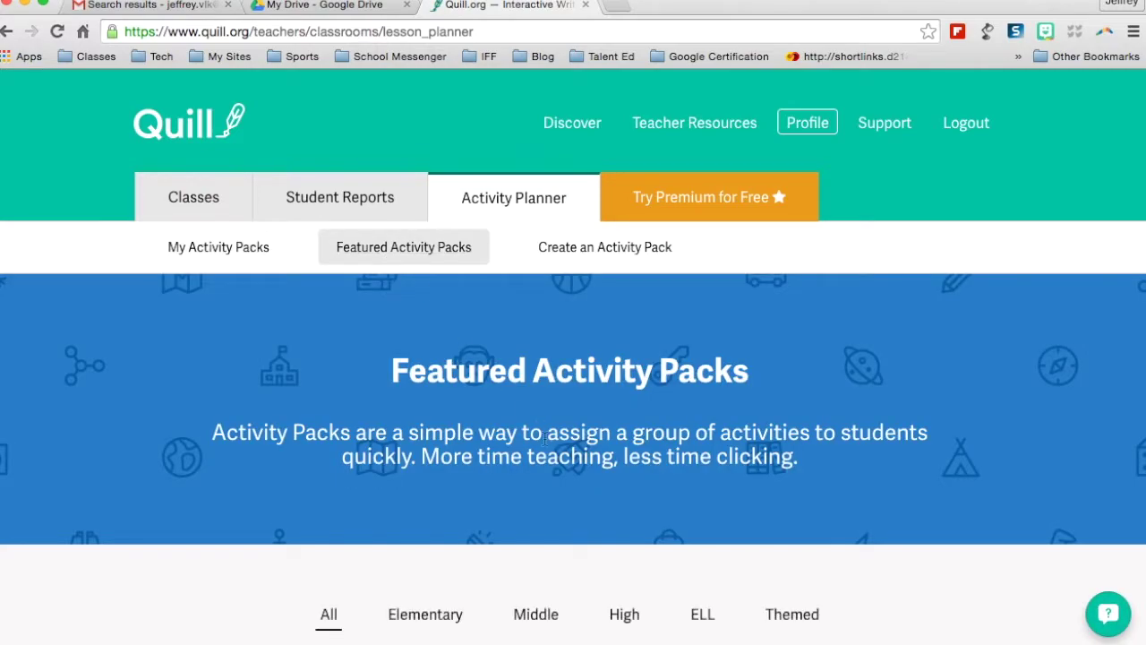
{"action": "scroll", "coordinate": [545, 440], "scroll_direction": "down", "scroll_amount": 5}
{"action": "scroll", "coordinate": [547, 452], "scroll_direction": "up", "scroll_amount": 1}
{"action": "scroll", "coordinate": [547, 452], "scroll_direction": "up", "scroll_amount": 1}
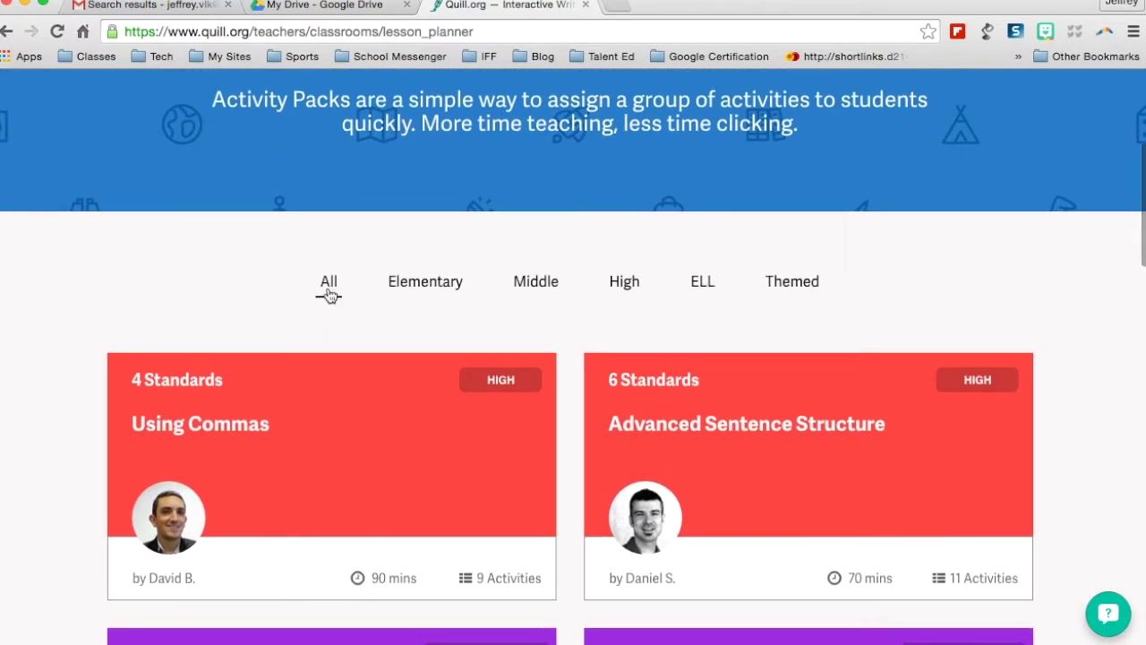
Compare the Elementary, Middle, High and ELL packs, ending on Middle where Conjunctions appears
{"action": "left_click", "coordinate": [433, 284]}
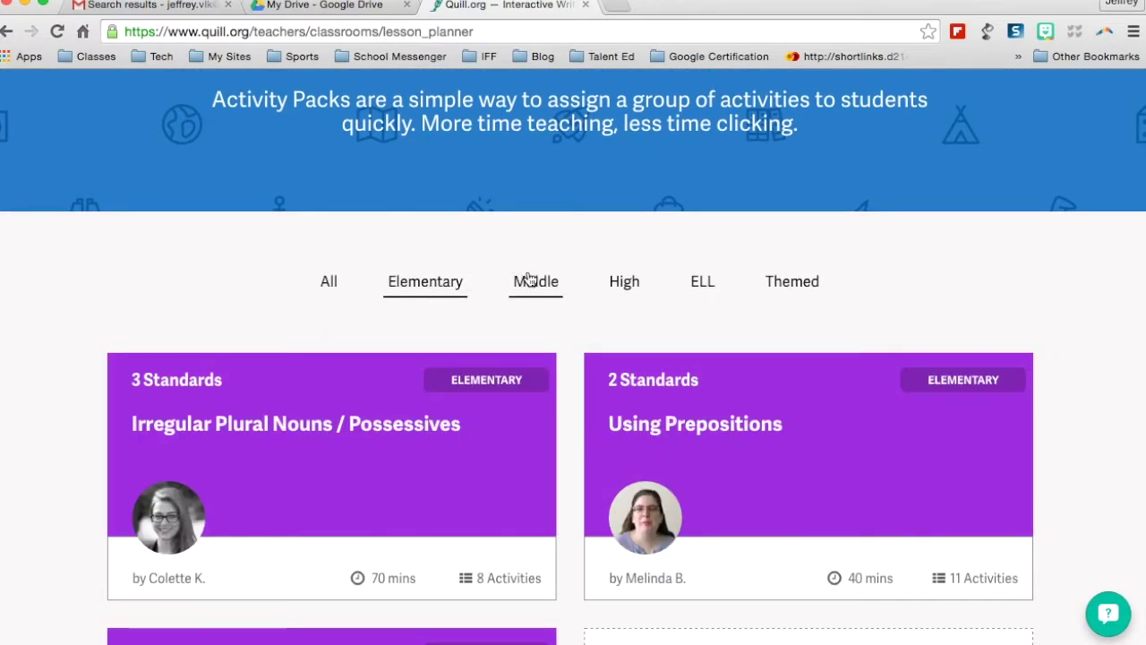
{"action": "left_click", "coordinate": [532, 281]}
{"action": "left_click", "coordinate": [623, 285]}
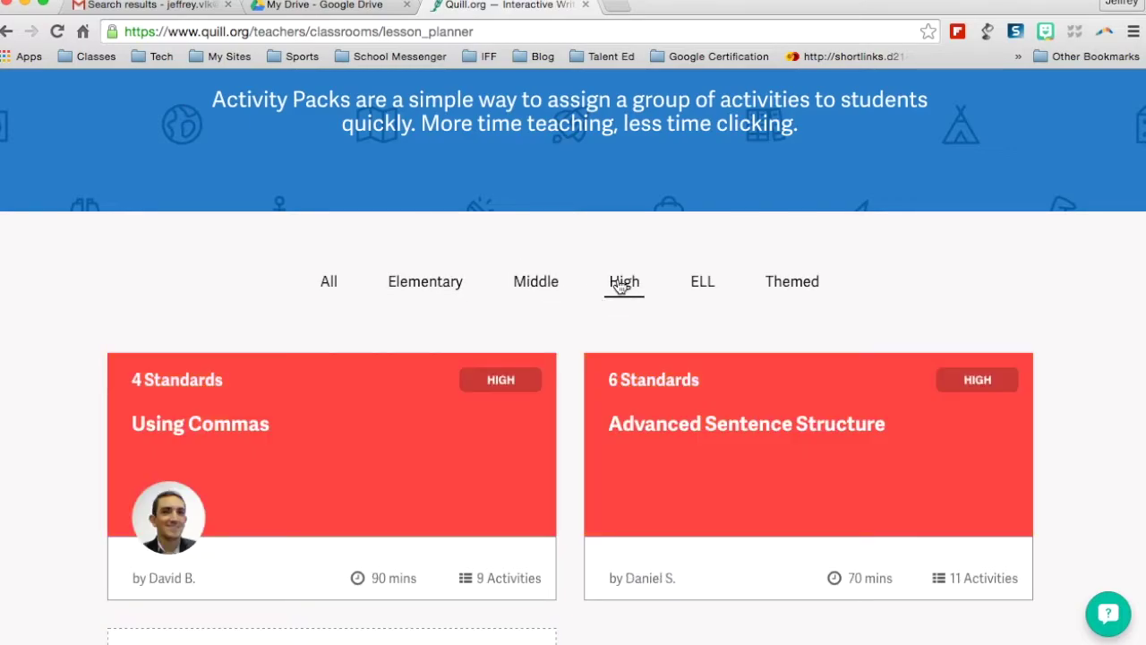
{"action": "left_click", "coordinate": [703, 284]}
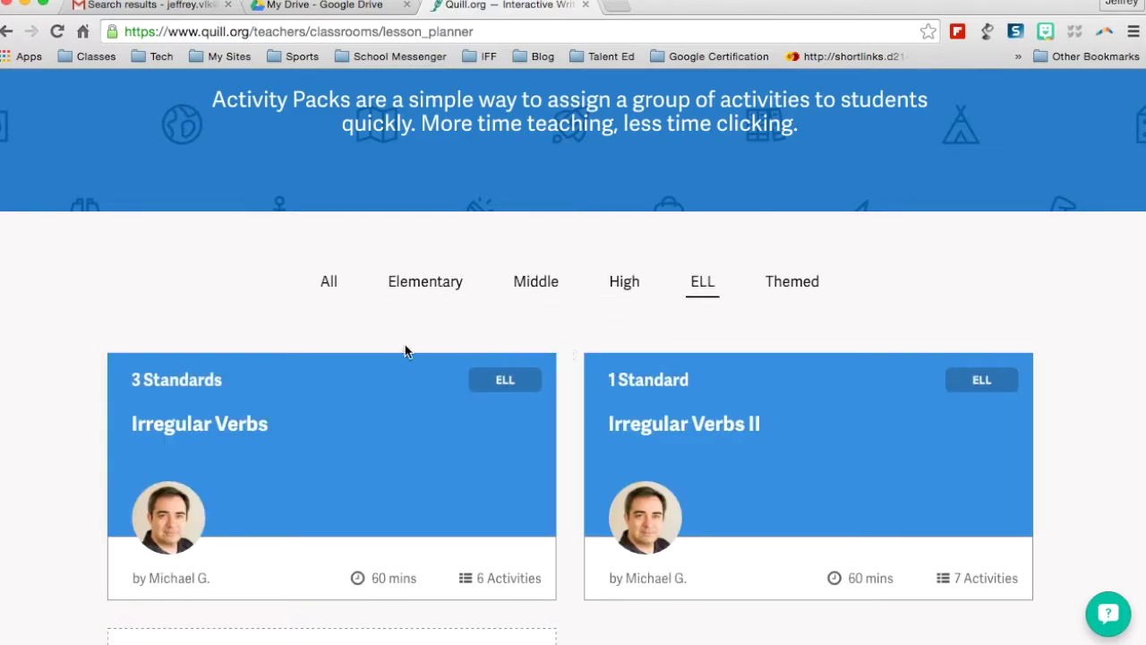
{"action": "left_click", "coordinate": [424, 295]}
{"action": "left_click", "coordinate": [528, 282]}
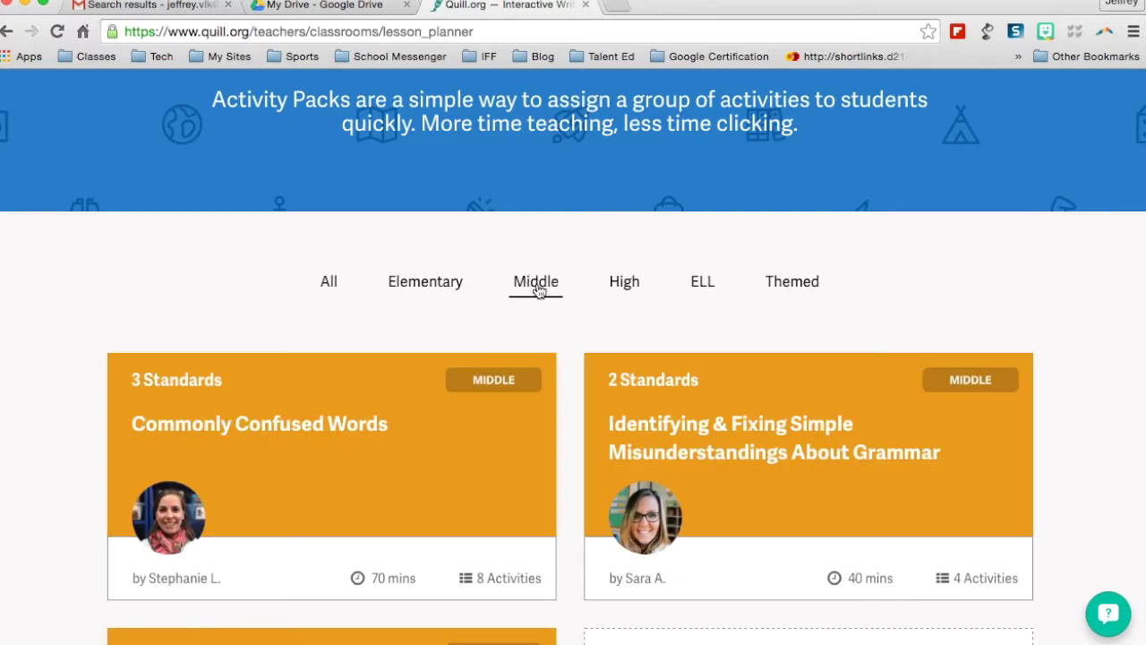
{"action": "scroll", "coordinate": [563, 403], "scroll_direction": "down", "scroll_amount": 3}
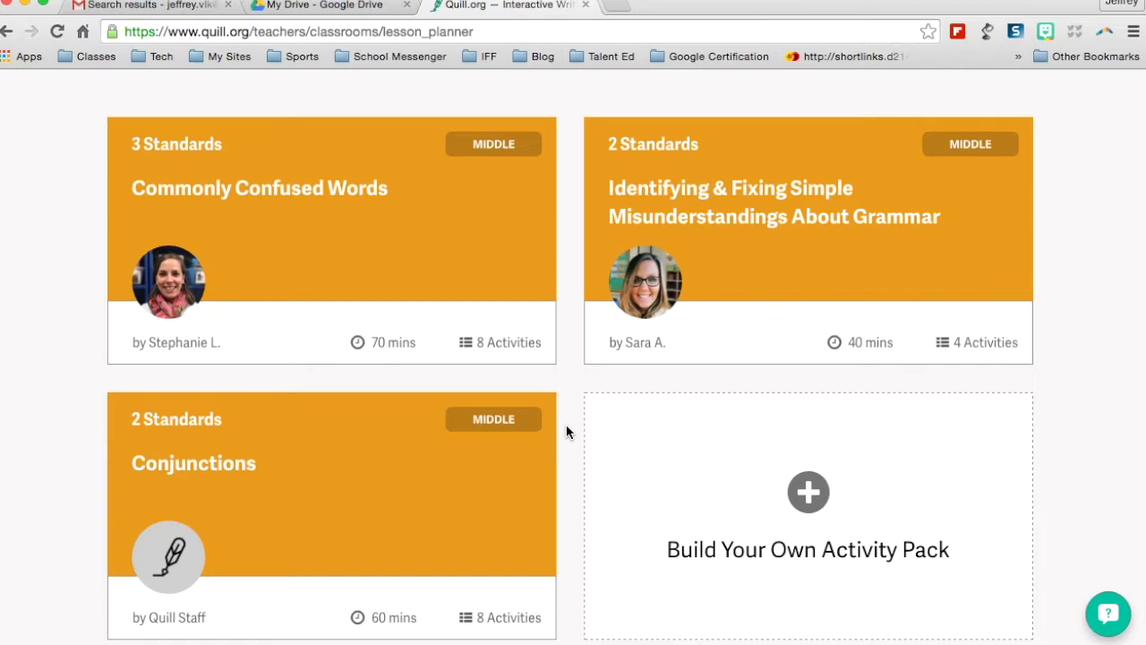
{"action": "scroll", "coordinate": [566, 432], "scroll_direction": "up", "scroll_amount": 4}
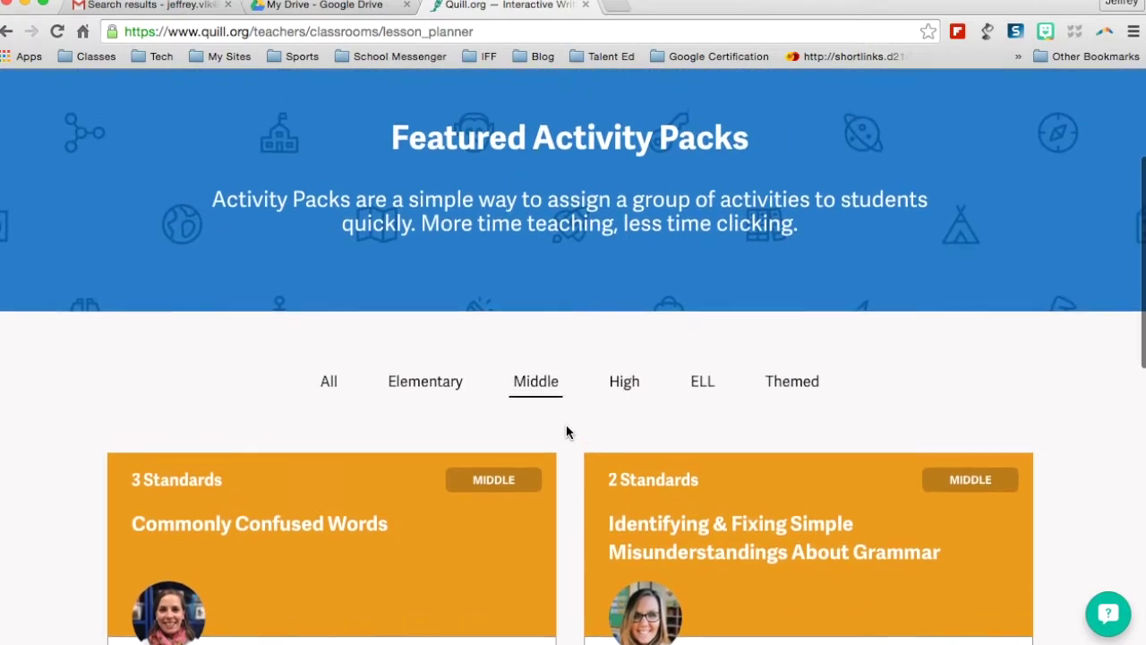
{"action": "scroll", "coordinate": [573, 505], "scroll_direction": "down", "scroll_amount": 4}
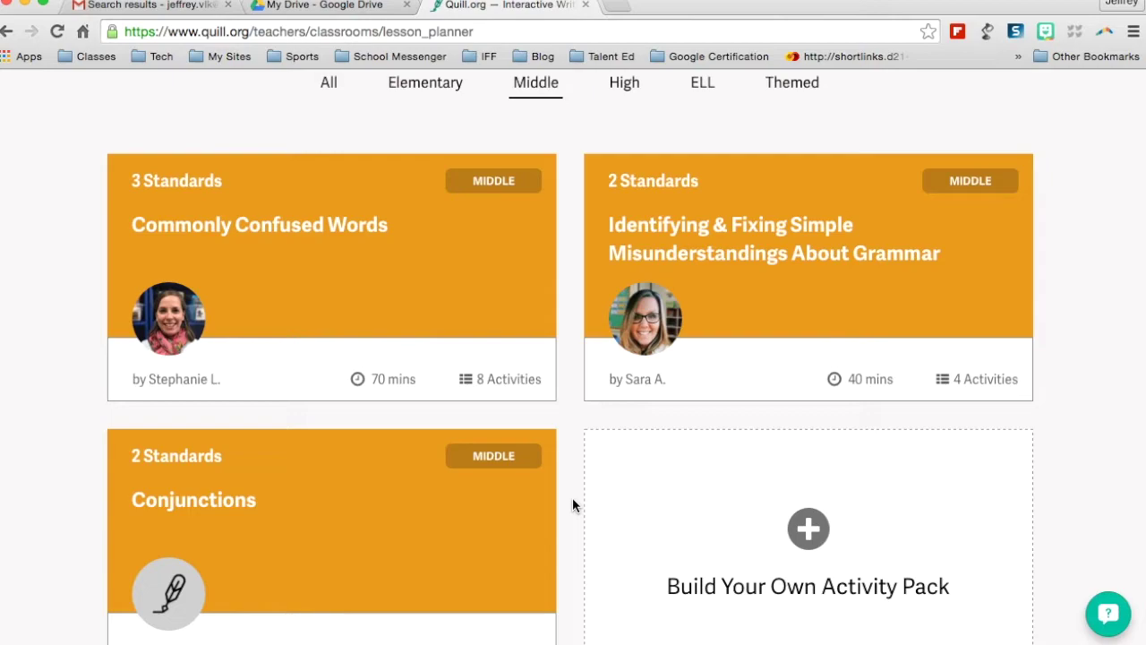
{"action": "scroll", "coordinate": [572, 497], "scroll_direction": "up", "scroll_amount": 1}
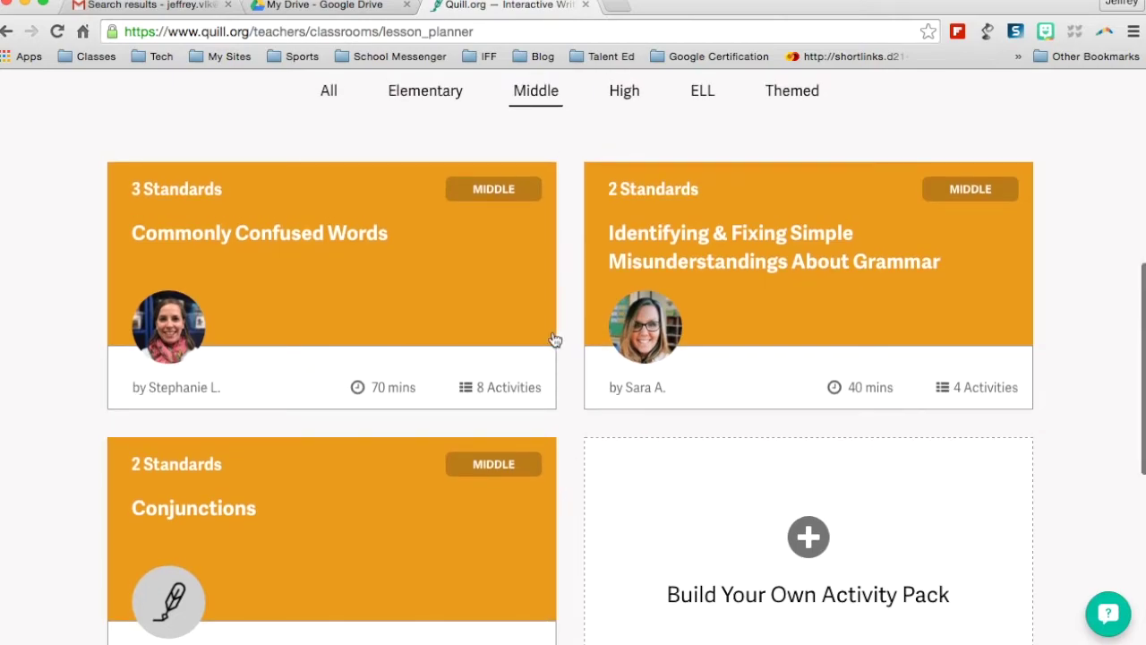
{"action": "scroll", "coordinate": [571, 463], "scroll_direction": "down", "scroll_amount": 3}
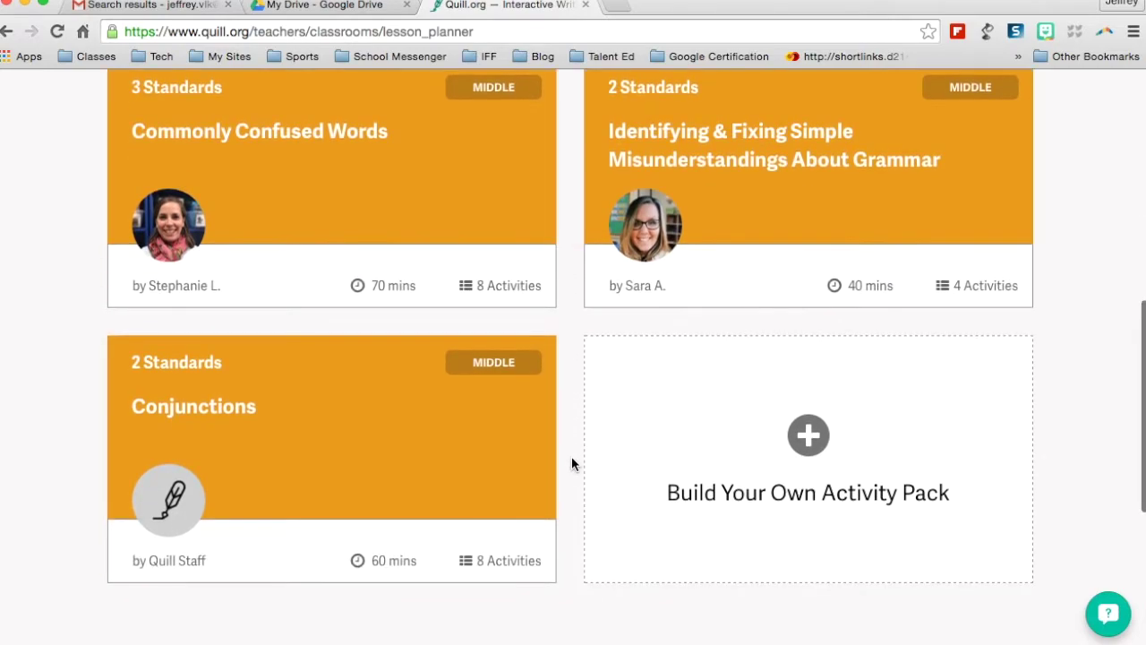
Review the Conjunctions pack's included activities and preview Comma Before Coordinating Conjunctions
{"action": "left_click", "coordinate": [226, 405]}
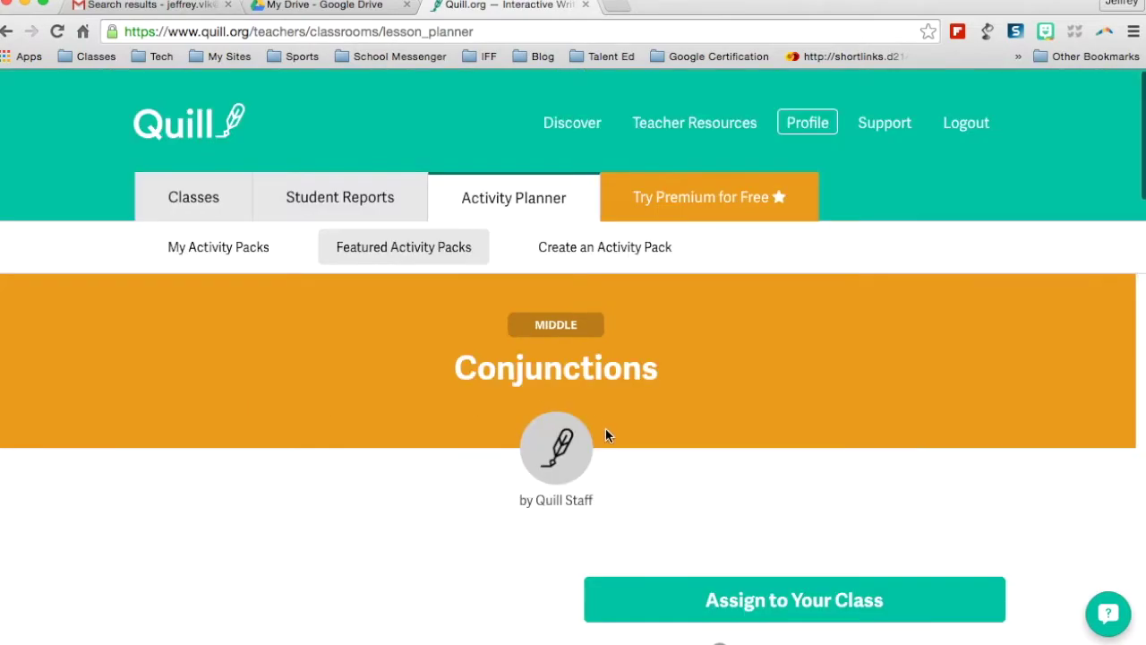
{"action": "scroll", "coordinate": [553, 500], "scroll_direction": "down", "scroll_amount": 7}
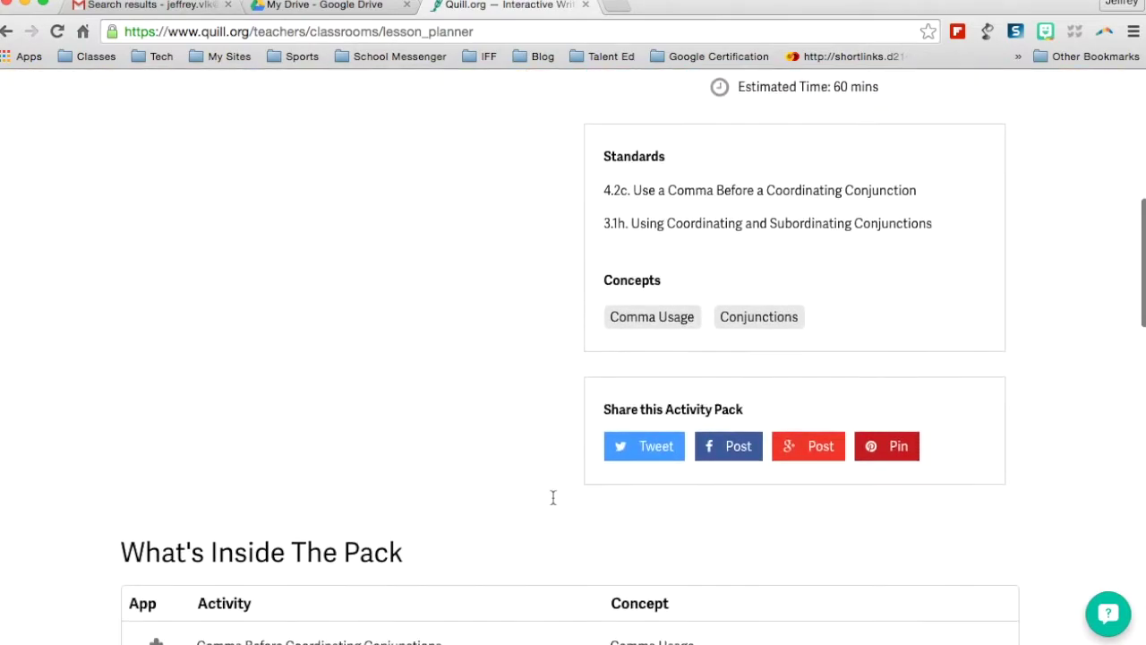
{"action": "scroll", "coordinate": [554, 505], "scroll_direction": "down", "scroll_amount": 3}
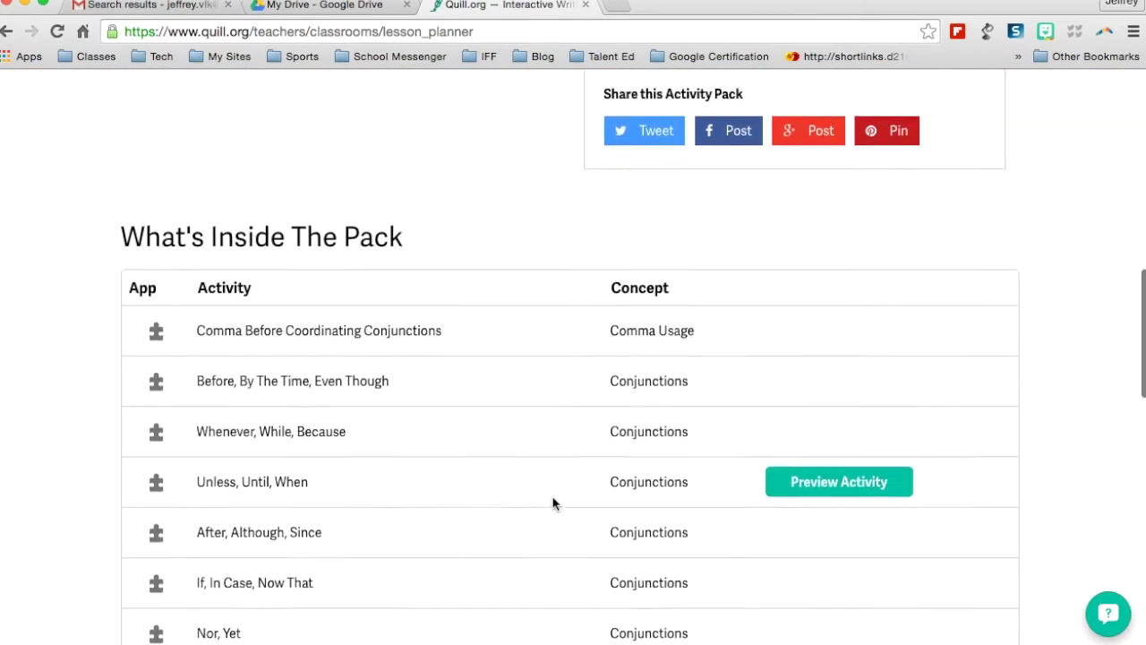
{"action": "scroll", "coordinate": [553, 504], "scroll_direction": "up", "scroll_amount": 6}
{"action": "scroll", "coordinate": [552, 503], "scroll_direction": "down", "scroll_amount": 8}
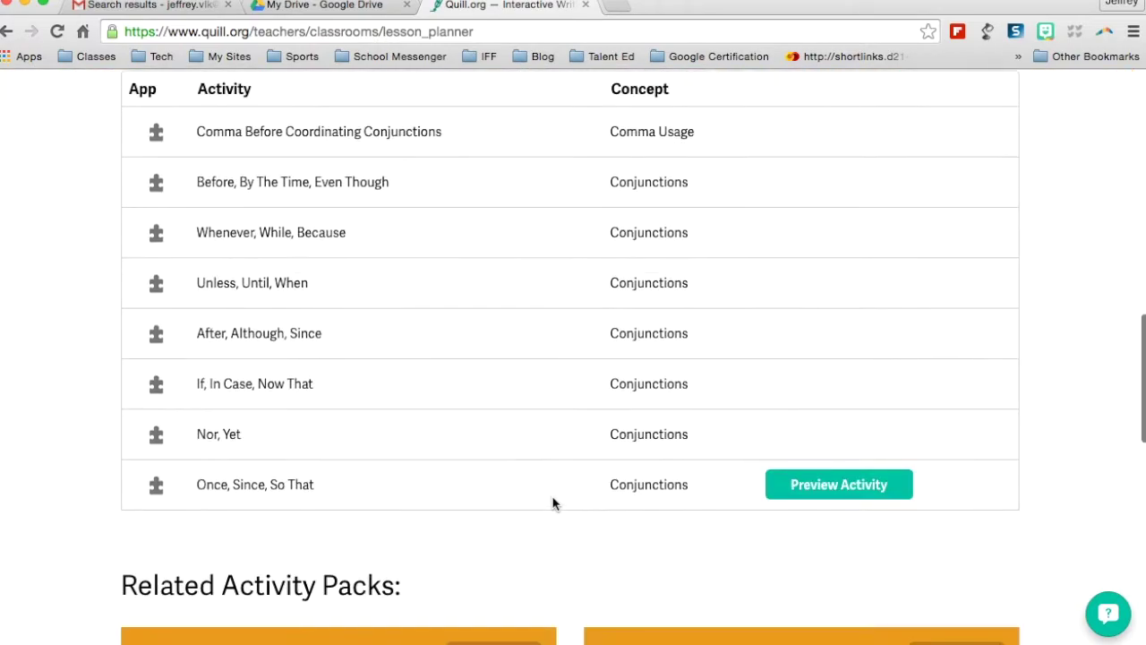
{"action": "scroll", "coordinate": [520, 527], "scroll_direction": "up", "scroll_amount": 3}
{"action": "scroll", "coordinate": [519, 527], "scroll_direction": "down", "scroll_amount": 1}
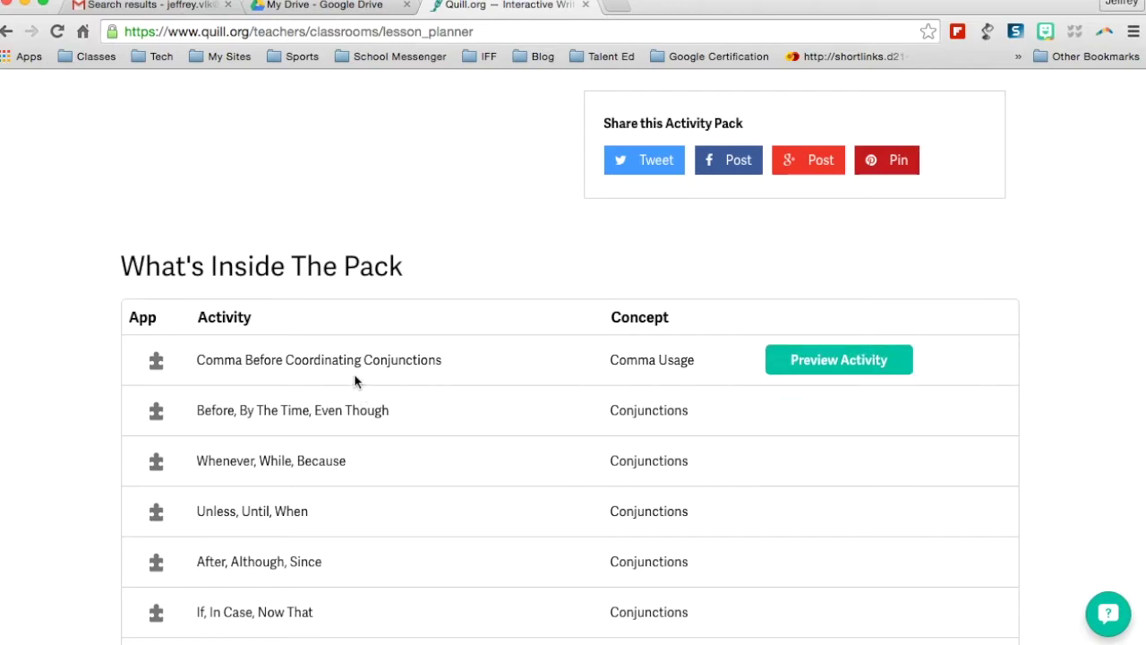
{"action": "left_click", "coordinate": [826, 357]}
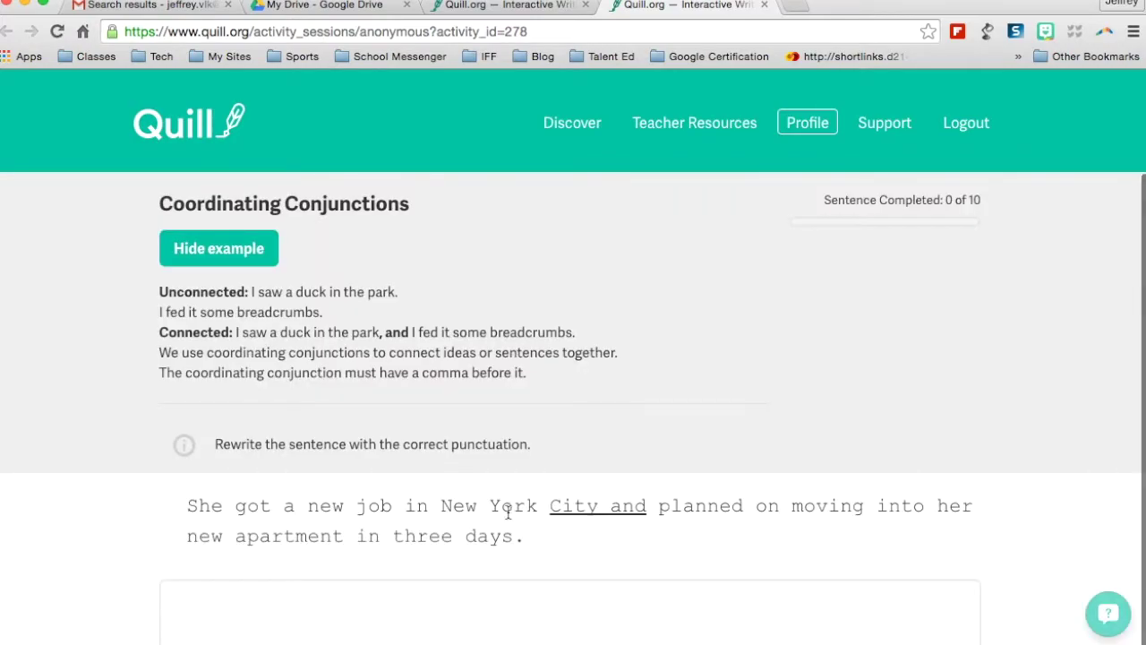
Check the partial answer 'She got a new job', which returns a 'not long enough' Try again message
{"action": "scroll", "coordinate": [507, 506], "scroll_direction": "down", "scroll_amount": 4}
{"action": "left_click", "coordinate": [355, 459]}
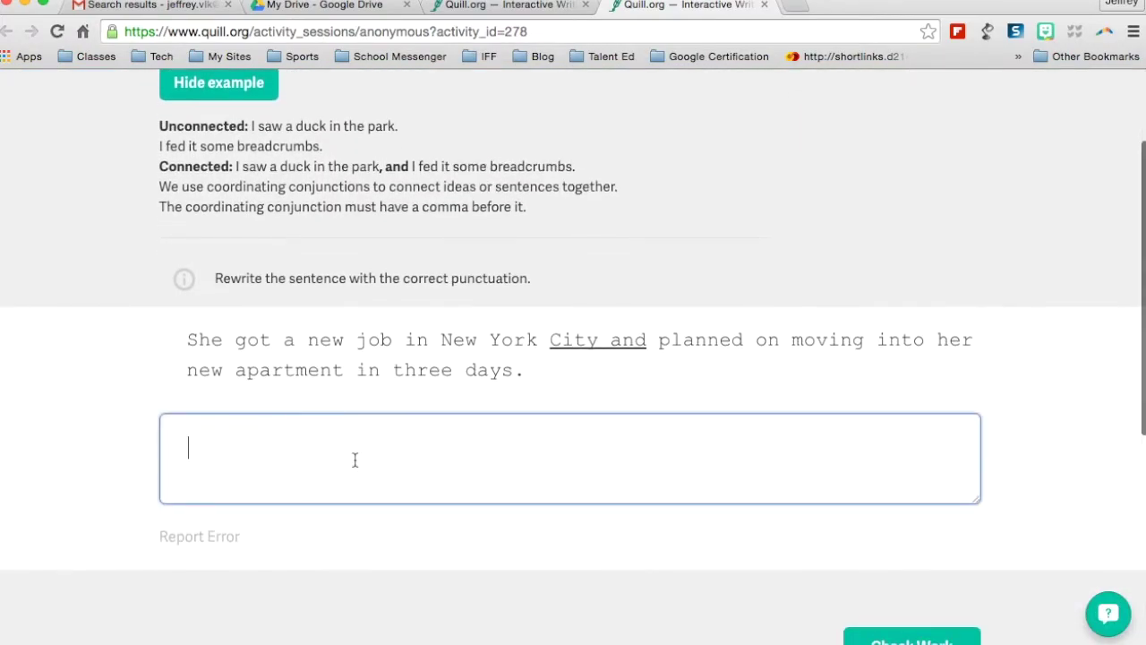
{"action": "type", "text": "She "}
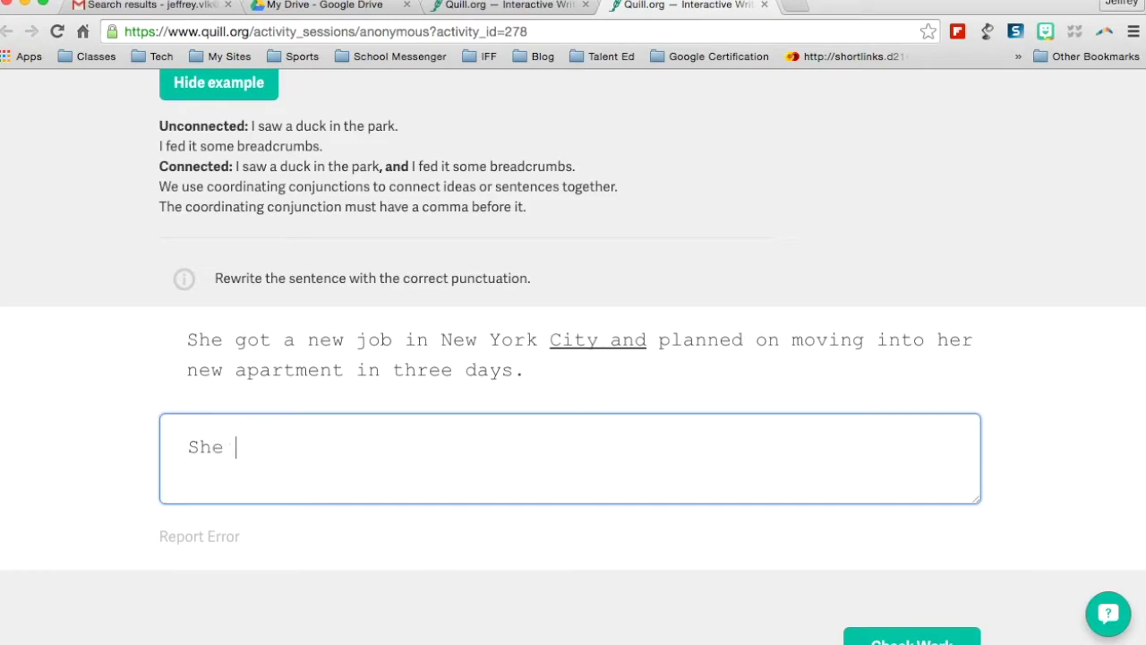
{"action": "type", "text": "got a new j"}
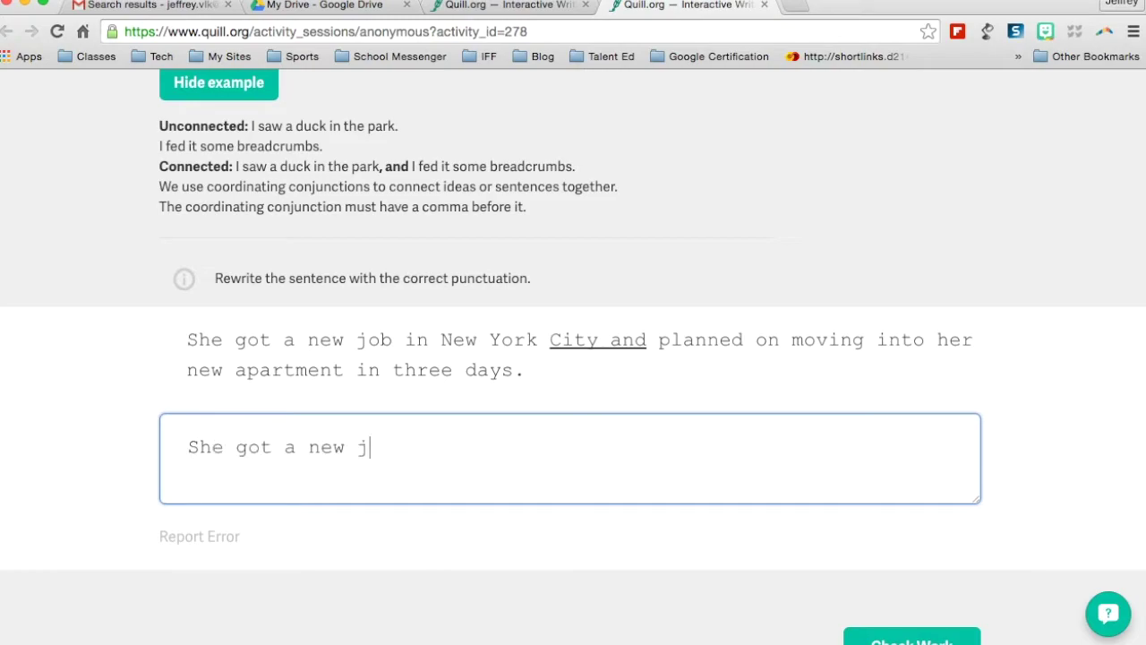
{"action": "type", "text": "ob"}
{"action": "left_click", "coordinate": [922, 634]}
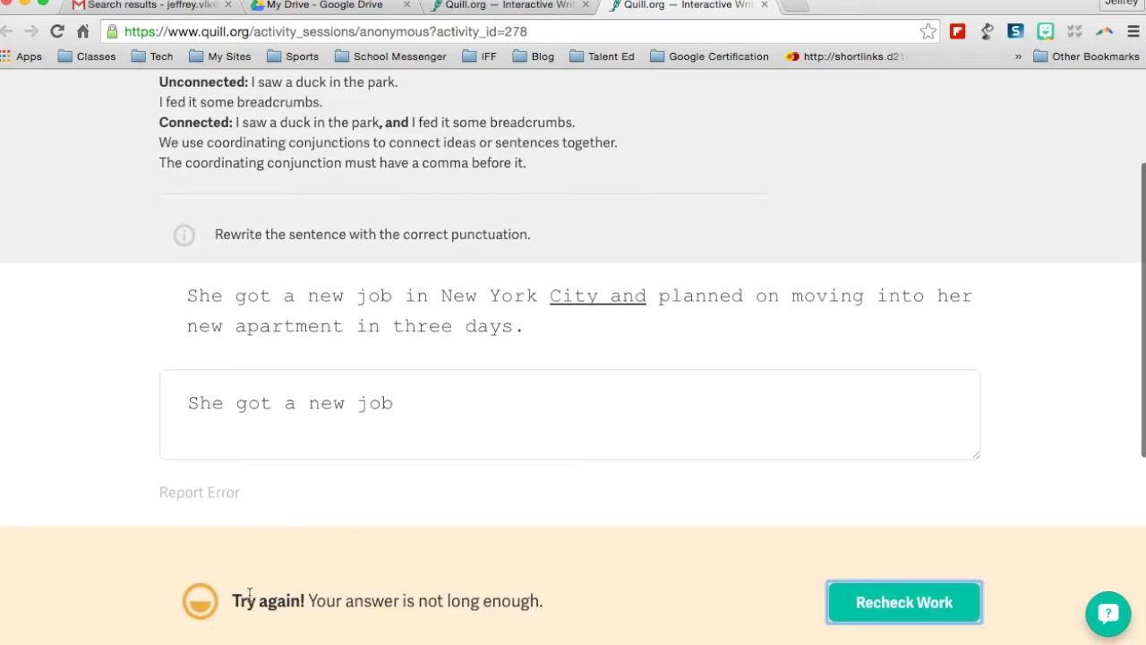
{"action": "left_click", "coordinate": [474, 428]}
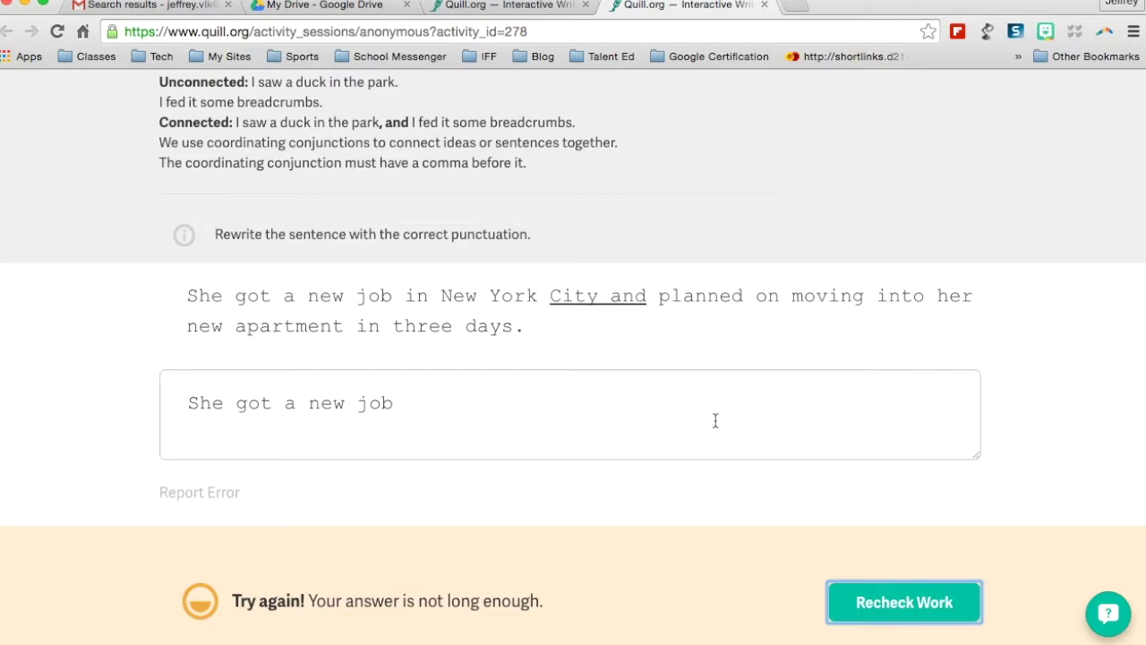
{"action": "scroll", "coordinate": [716, 420], "scroll_direction": "up", "scroll_amount": 5}
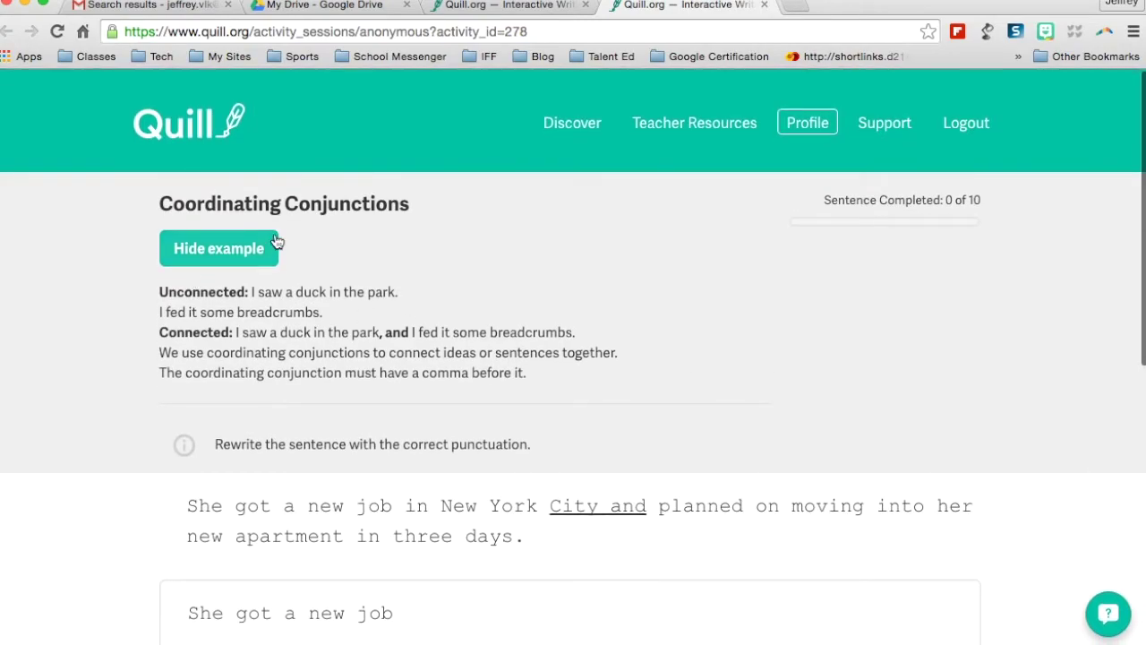
Back on the Conjunctions pack page, assign the pack to all students
{"action": "left_click", "coordinate": [520, 7]}
{"action": "scroll", "coordinate": [734, 361], "scroll_direction": "up", "scroll_amount": 7}
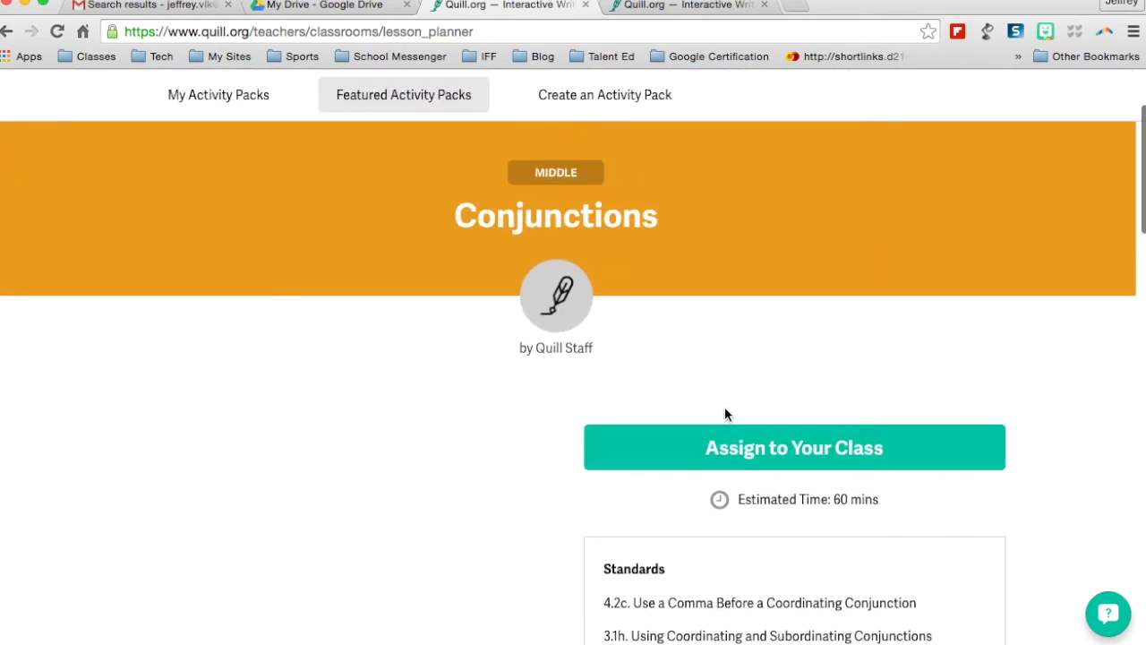
{"action": "scroll", "coordinate": [724, 412], "scroll_direction": "down", "scroll_amount": 2}
{"action": "left_click", "coordinate": [742, 374]}
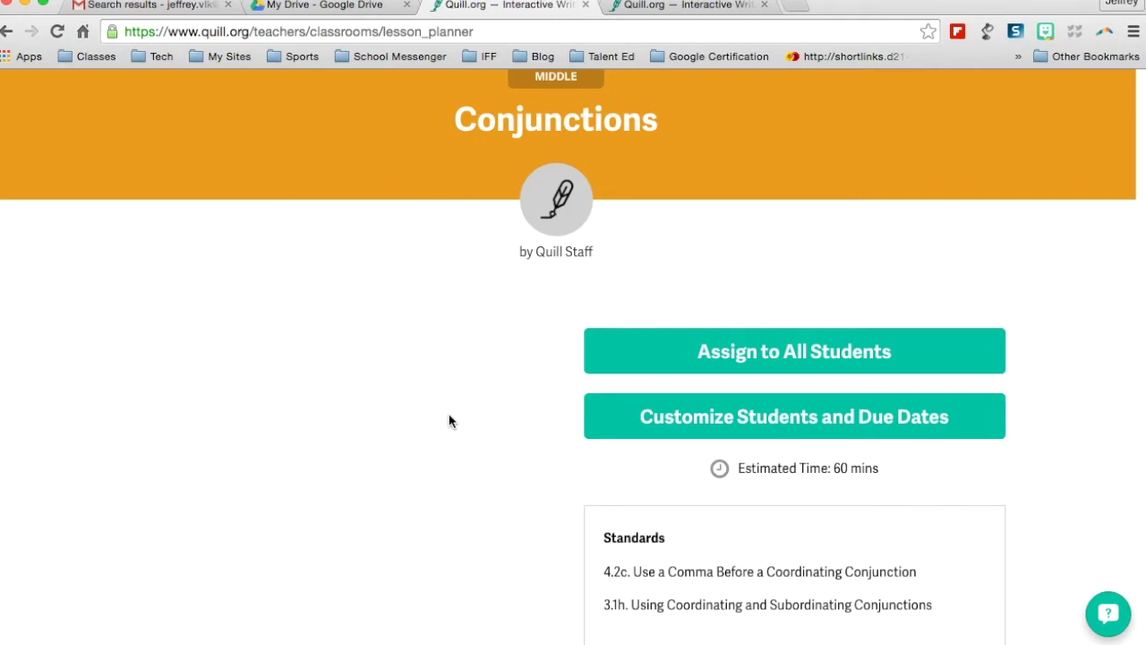
{"action": "scroll", "coordinate": [450, 421], "scroll_direction": "down", "scroll_amount": 1}
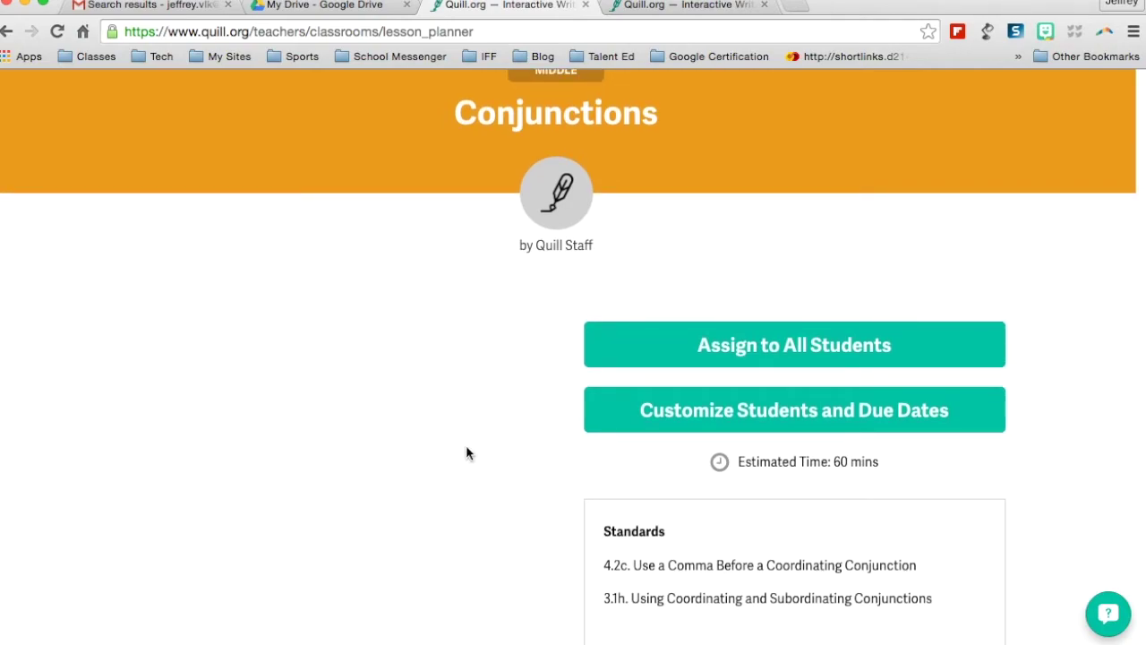
{"action": "scroll", "coordinate": [486, 499], "scroll_direction": "down", "scroll_amount": 2}
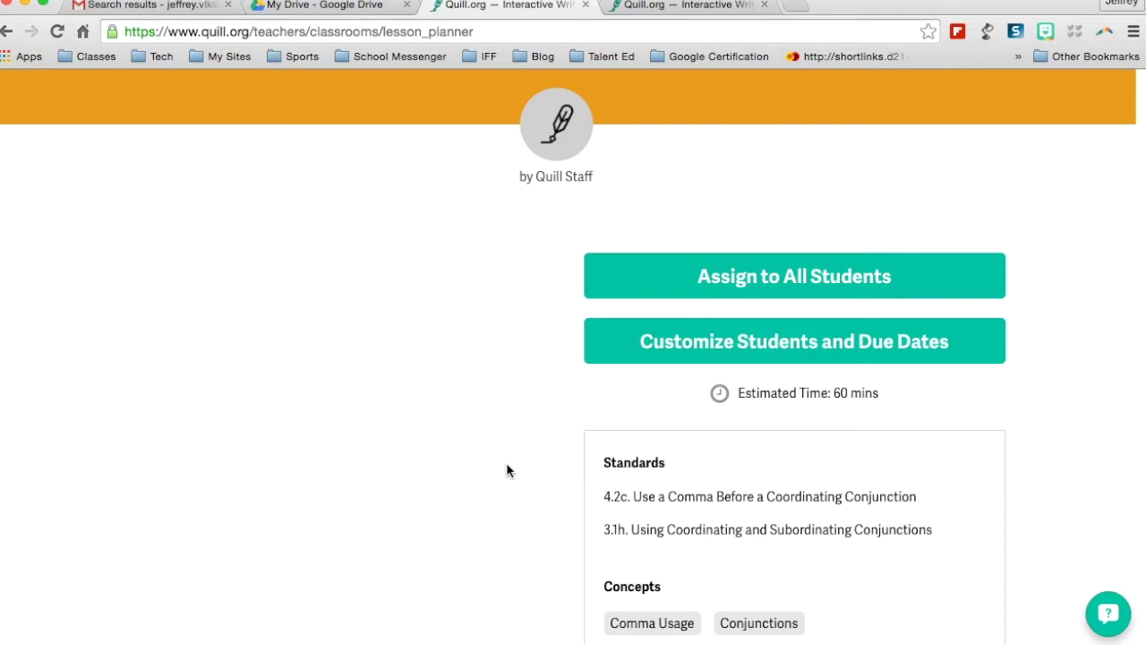
{"action": "left_click", "coordinate": [712, 292]}
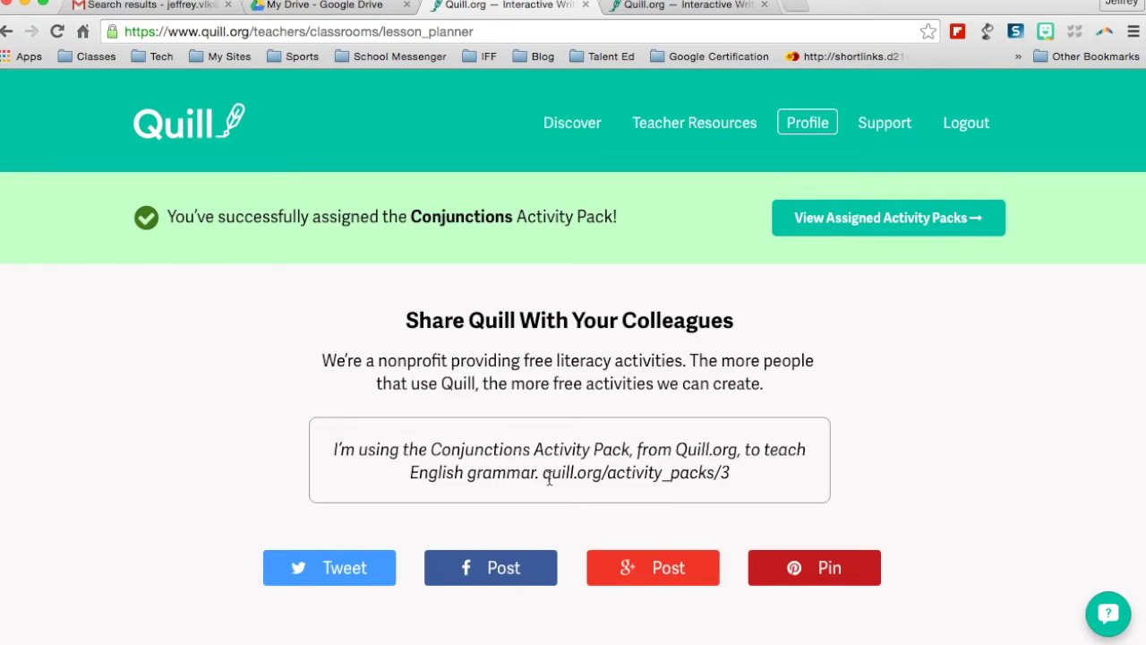
View the assigned activity packs, then go to Student Reports
{"action": "left_click", "coordinate": [846, 217]}
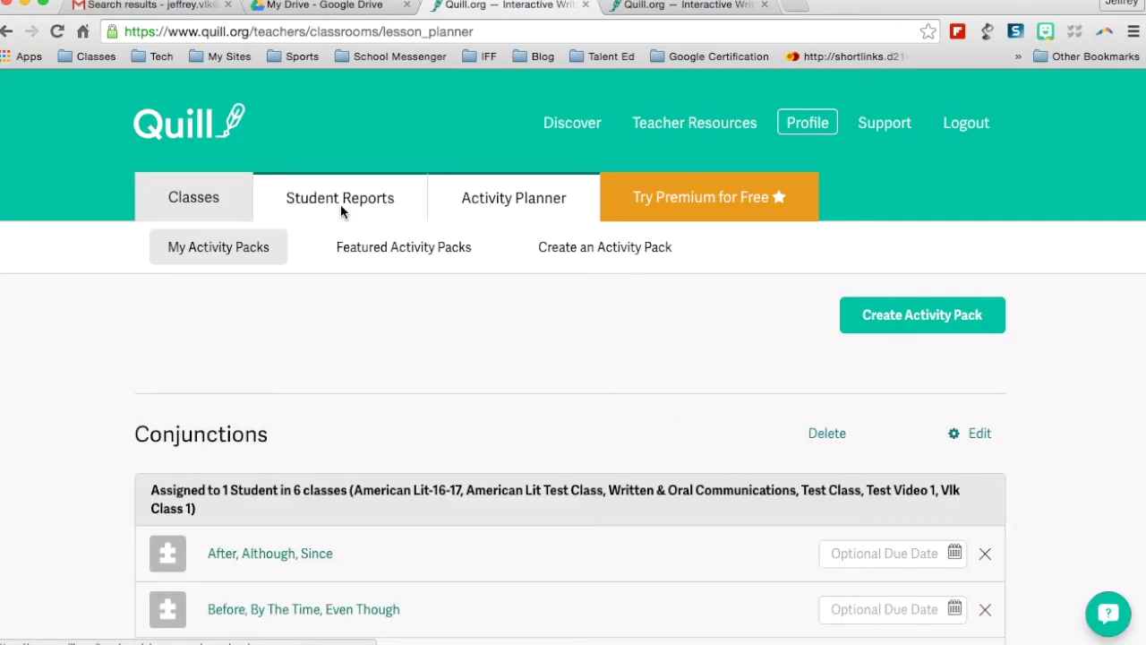
{"action": "left_click", "coordinate": [349, 202]}
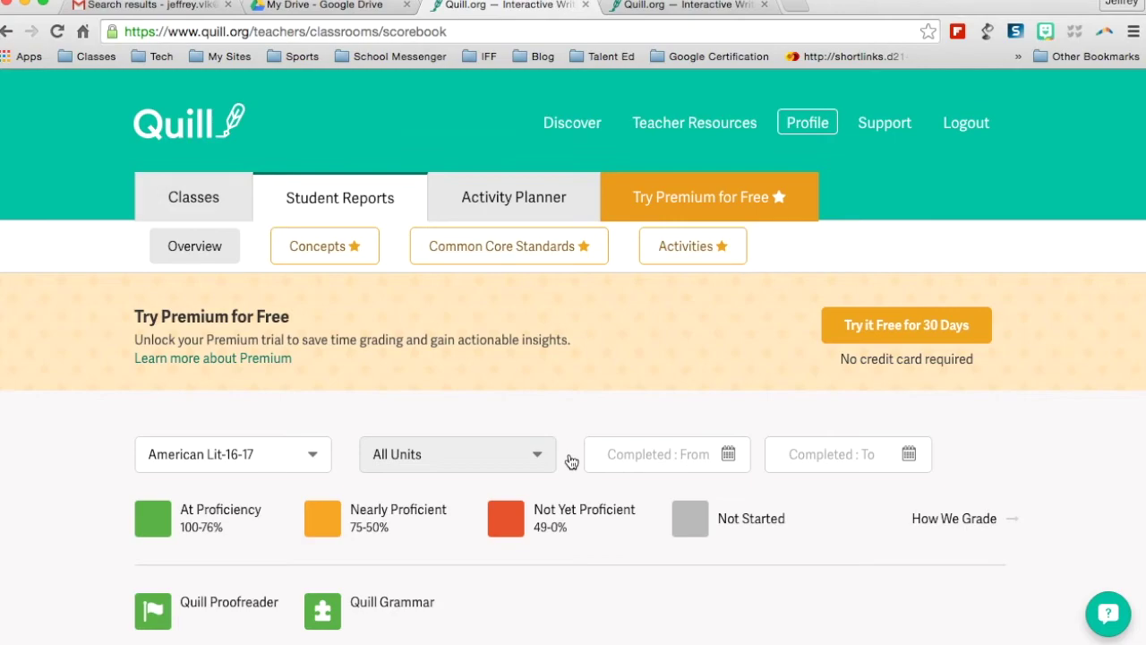
Go to the Teacher Resources page
{"action": "left_click", "coordinate": [683, 126]}
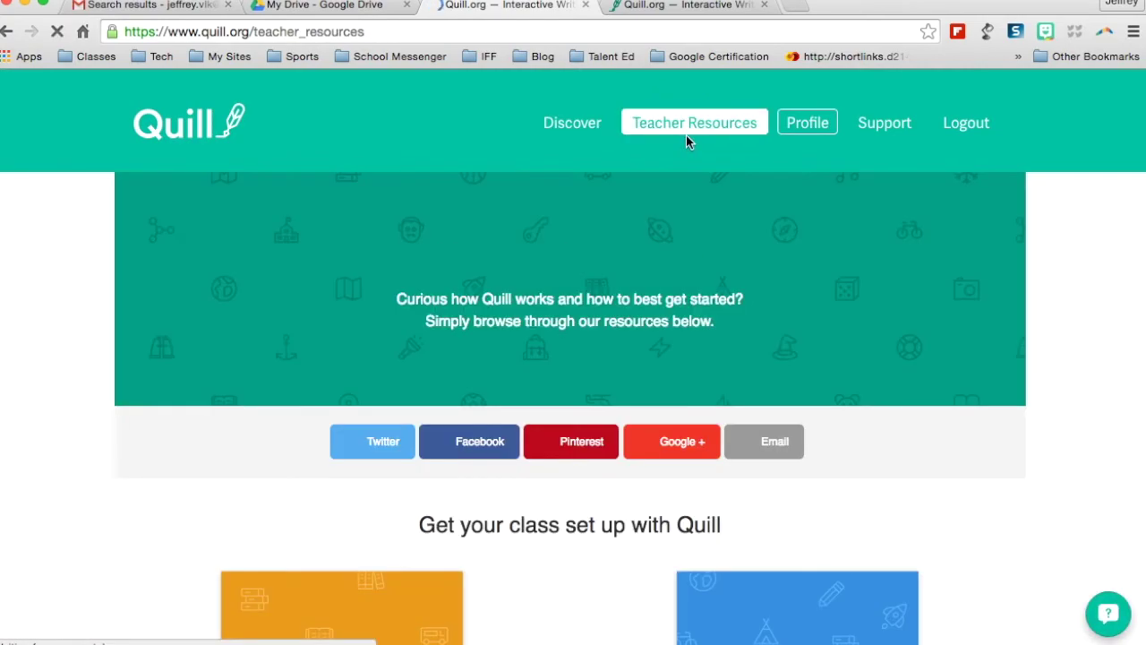
Scroll through the Getting Started PDF and Powerpoint guides and tutorial videos, then back to the top
{"action": "scroll", "coordinate": [610, 581], "scroll_direction": "down", "scroll_amount": 10}
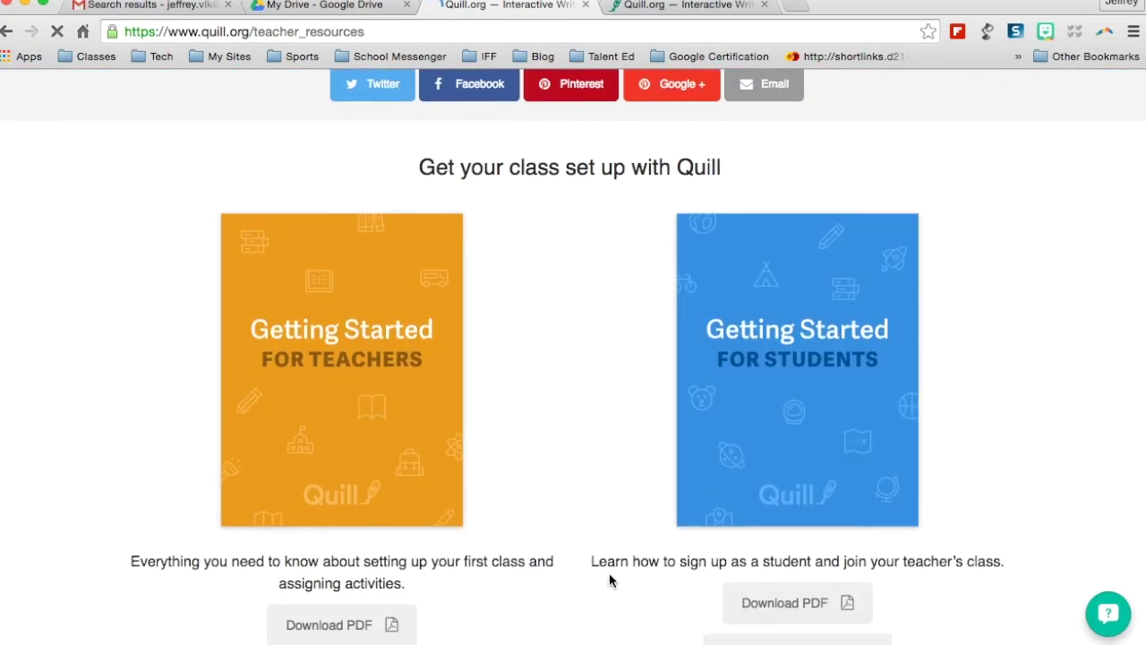
{"action": "scroll", "coordinate": [611, 582], "scroll_direction": "down", "scroll_amount": 9}
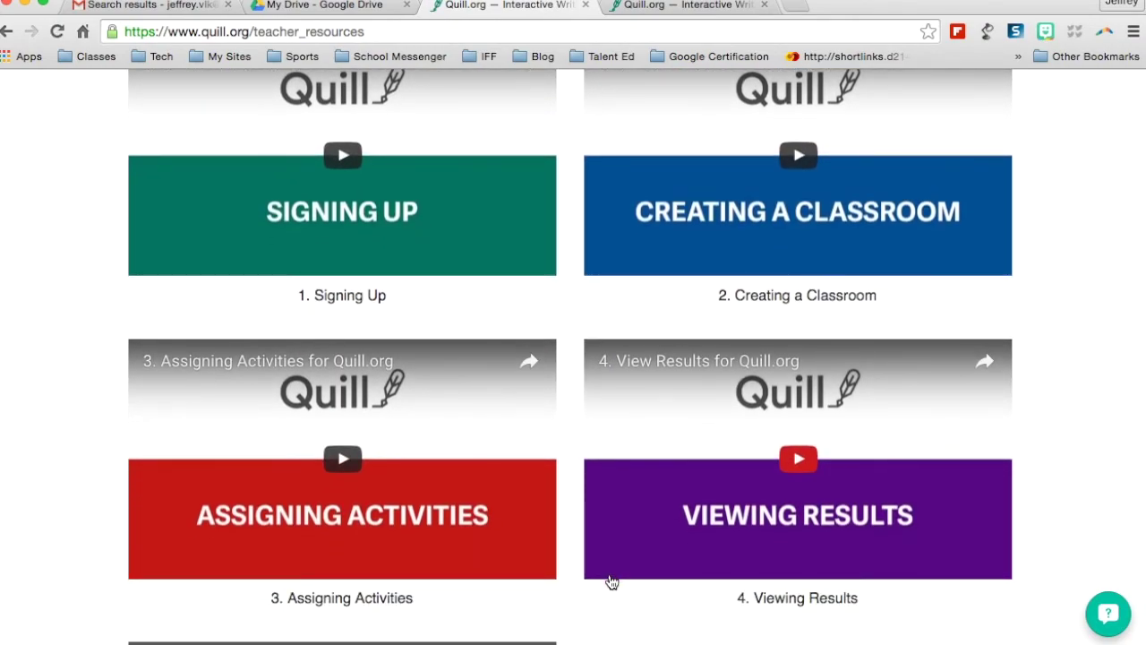
{"action": "scroll", "coordinate": [610, 580], "scroll_direction": "up", "scroll_amount": 2}
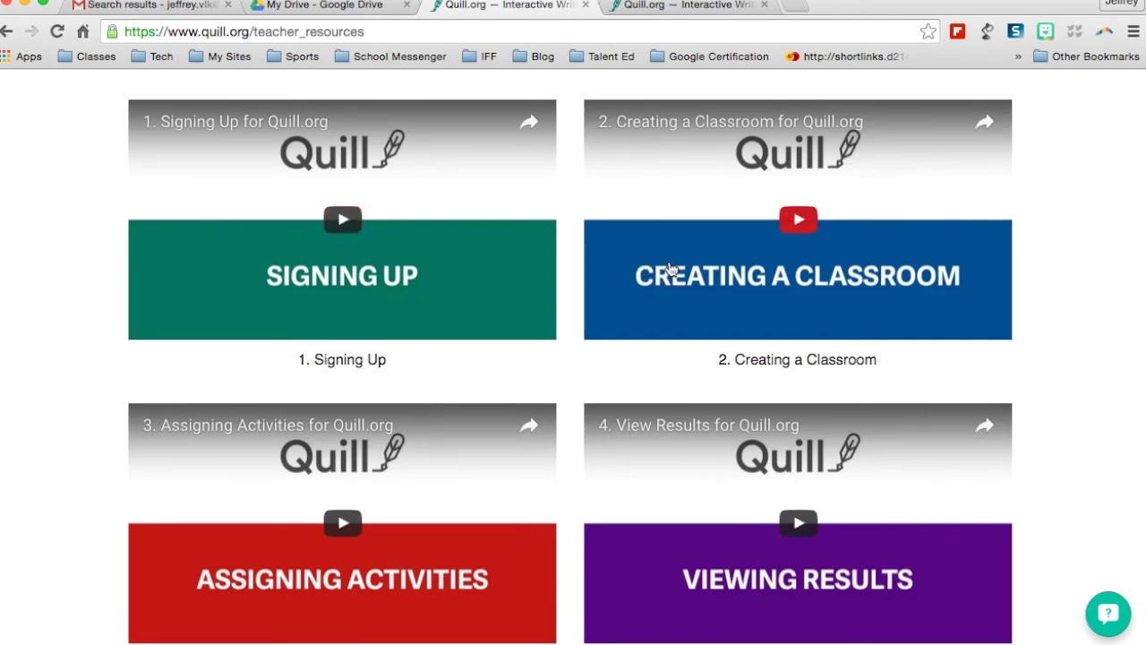
{"action": "scroll", "coordinate": [670, 269], "scroll_direction": "down", "scroll_amount": 2}
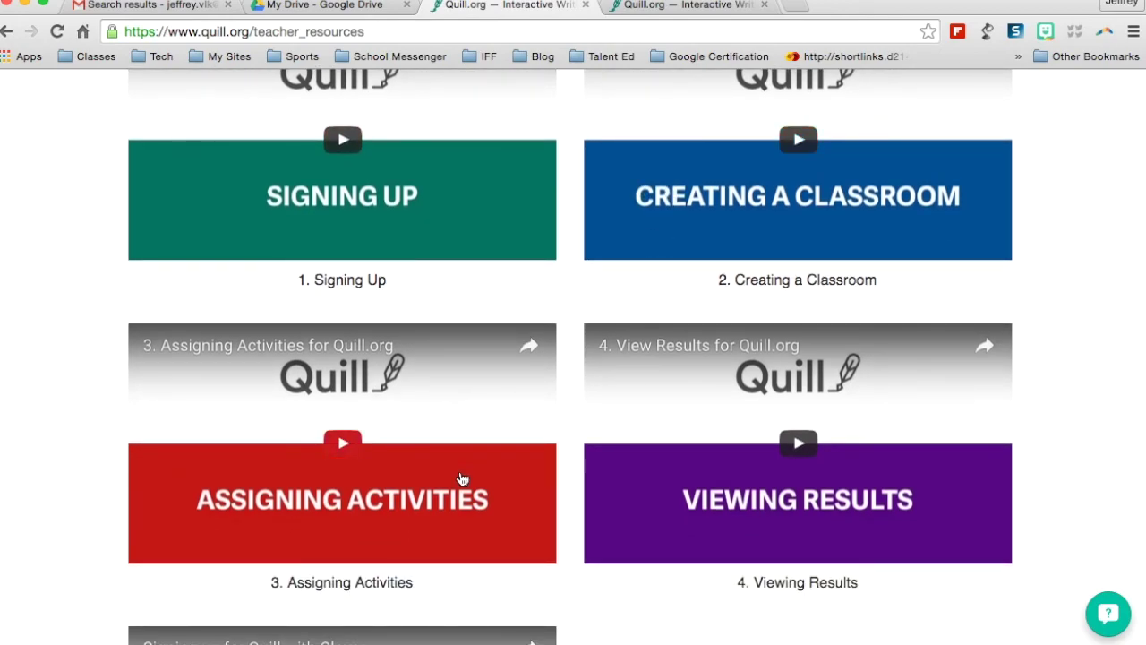
{"action": "scroll", "coordinate": [581, 490], "scroll_direction": "down", "scroll_amount": 5}
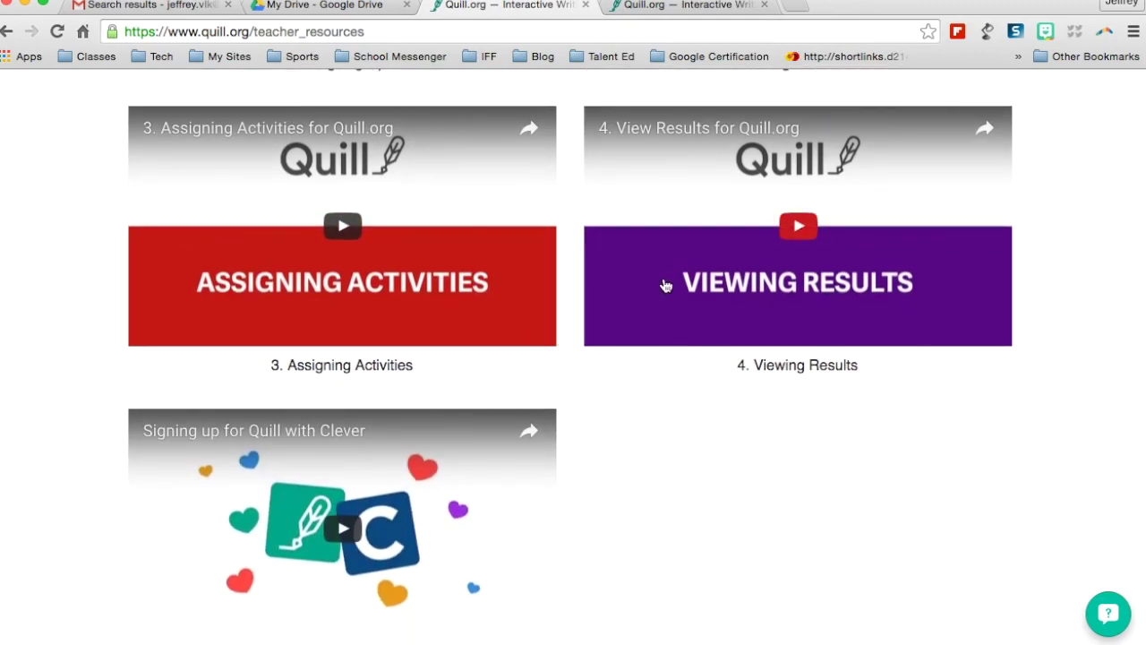
{"action": "scroll", "coordinate": [666, 285], "scroll_direction": "down", "scroll_amount": 1}
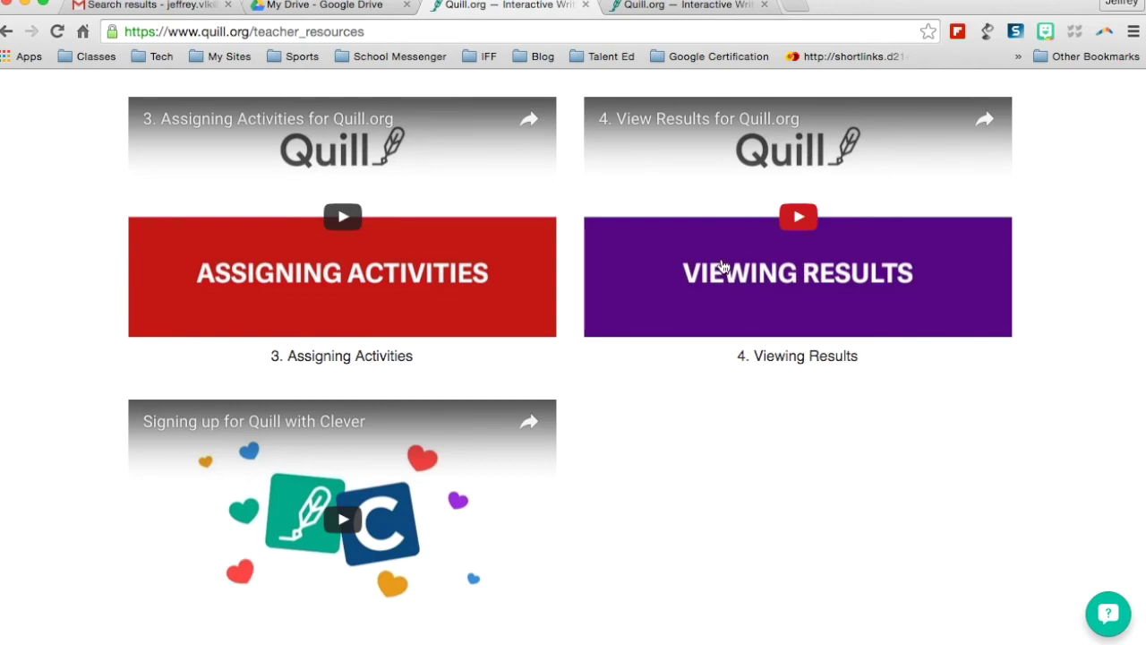
{"action": "scroll", "coordinate": [686, 262], "scroll_direction": "up", "scroll_amount": 5}
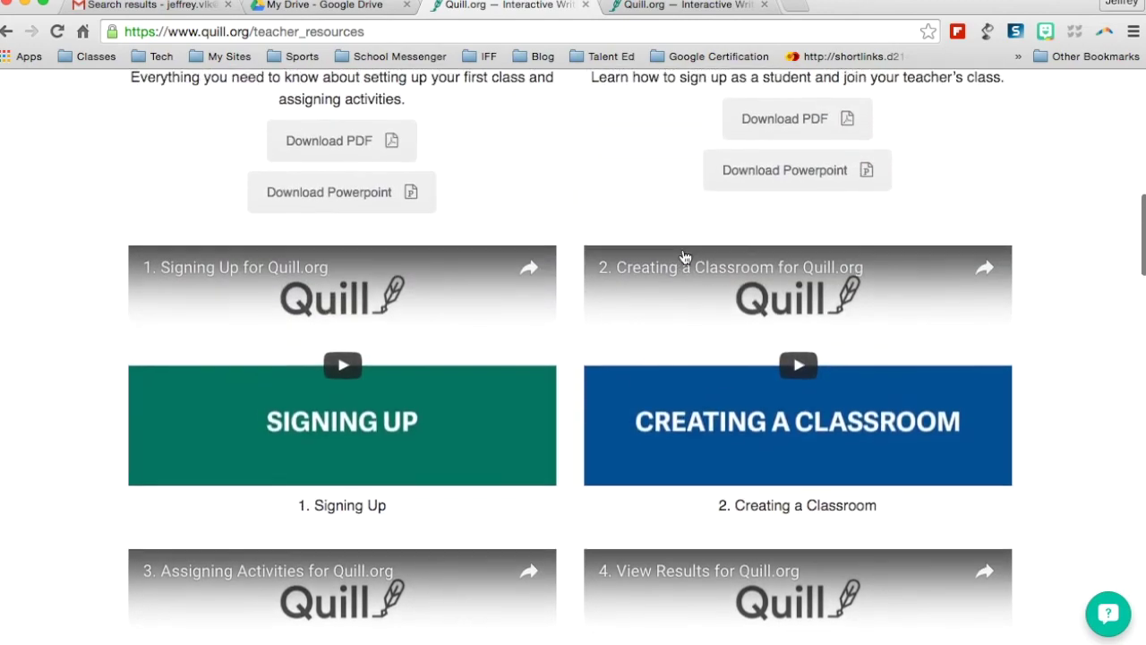
{"action": "scroll", "coordinate": [609, 249], "scroll_direction": "down", "scroll_amount": 2}
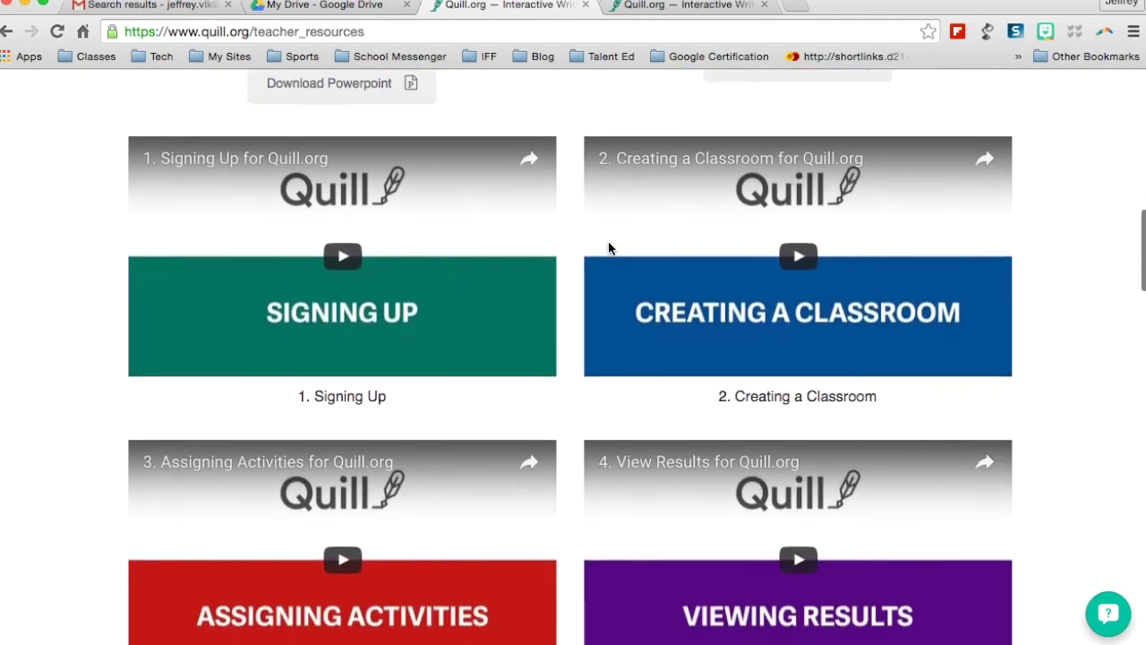
{"action": "scroll", "coordinate": [538, 524], "scroll_direction": "down", "scroll_amount": 4}
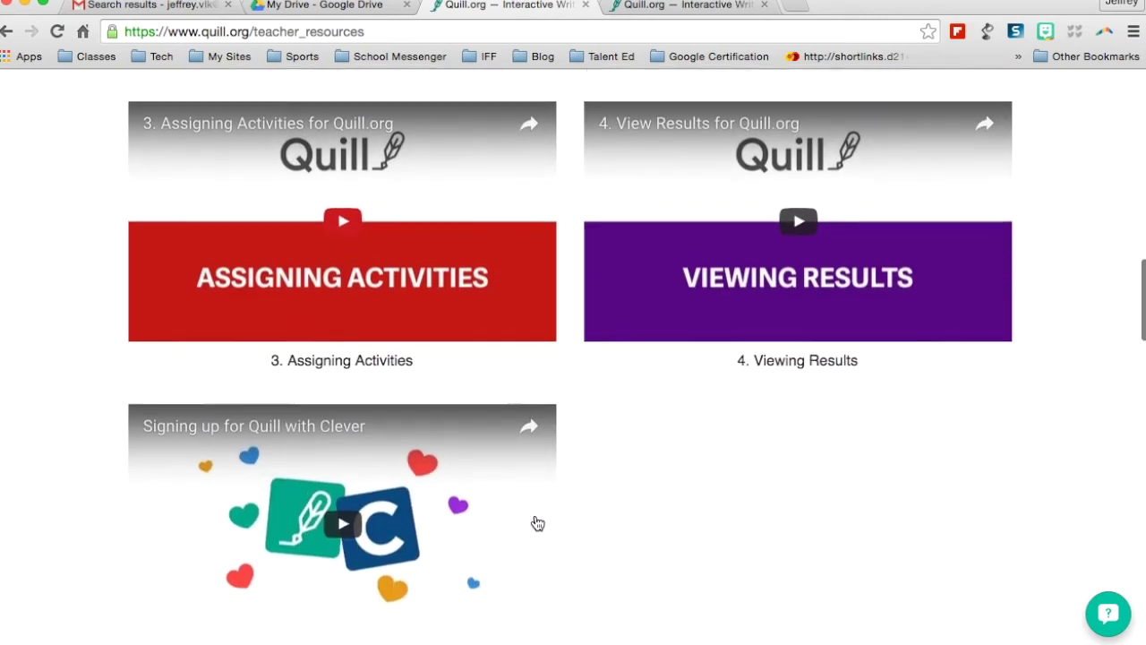
{"action": "scroll", "coordinate": [537, 524], "scroll_direction": "down", "scroll_amount": 8}
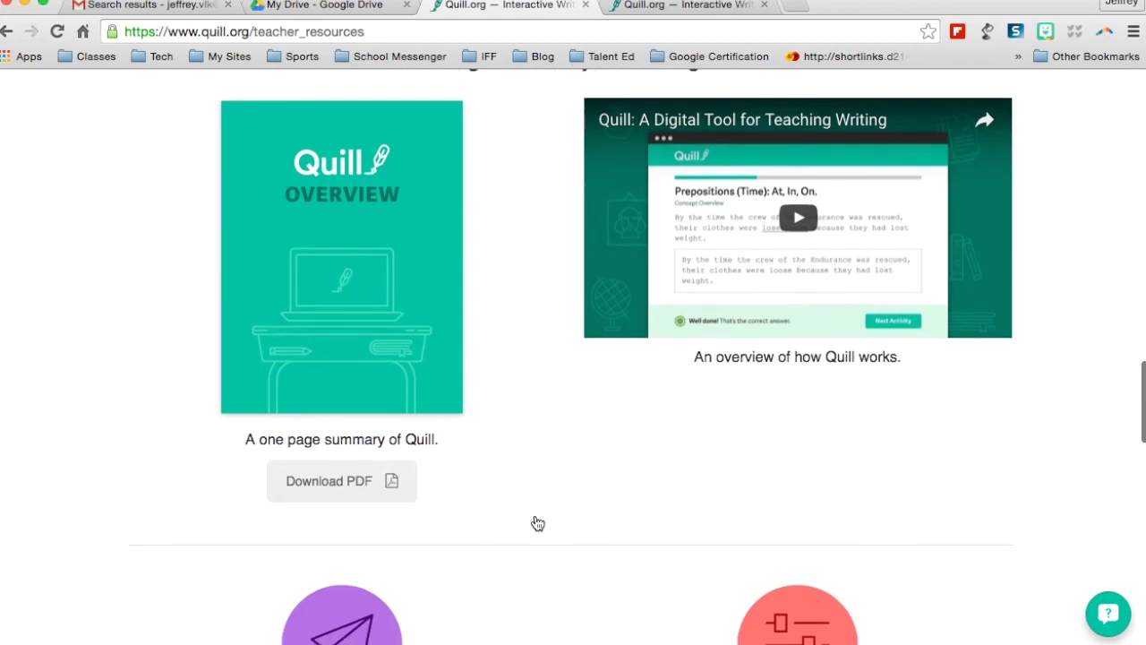
{"action": "scroll", "coordinate": [538, 524], "scroll_direction": "up", "scroll_amount": 10}
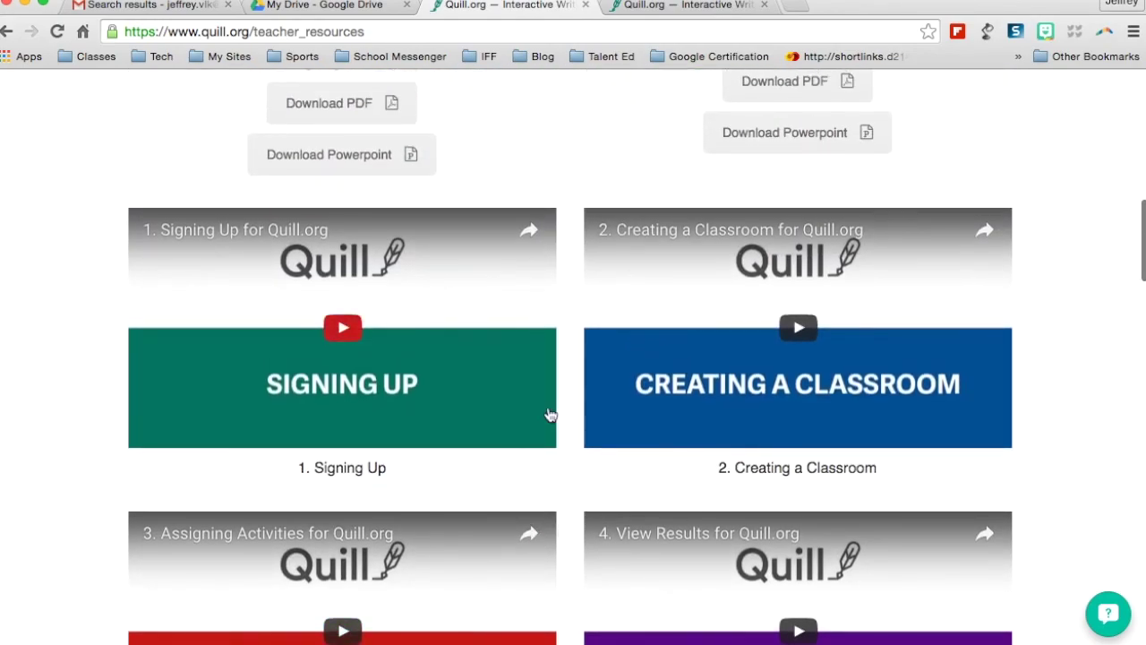
{"action": "scroll", "coordinate": [561, 314], "scroll_direction": "up", "scroll_amount": 5}
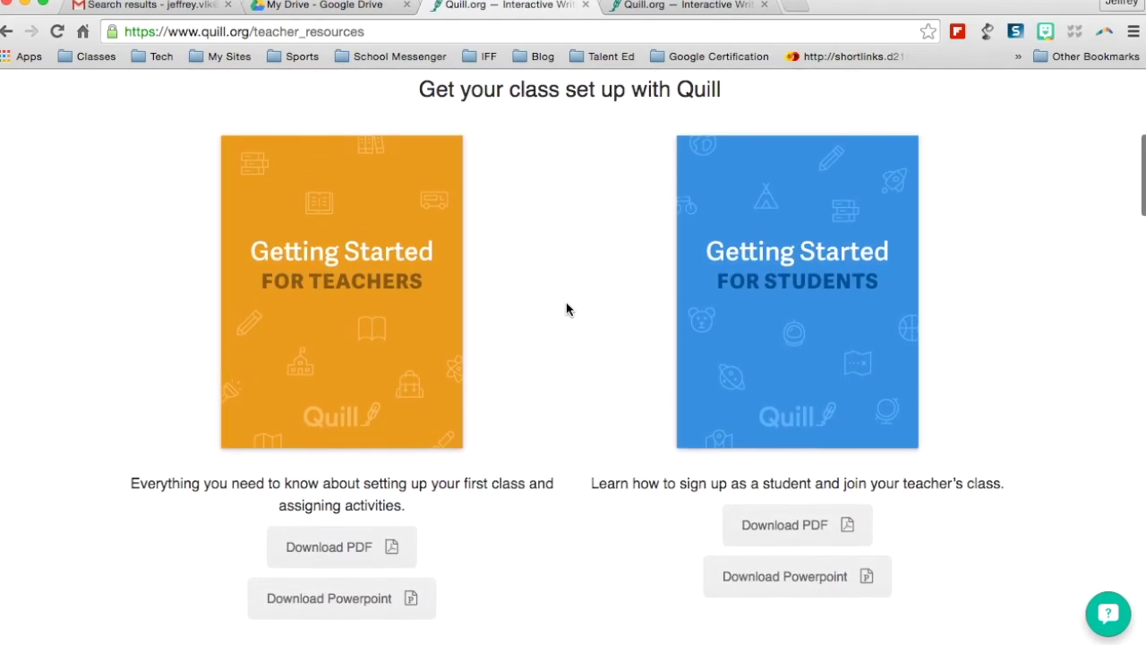
{"action": "scroll", "coordinate": [566, 309], "scroll_direction": "up", "scroll_amount": 1}
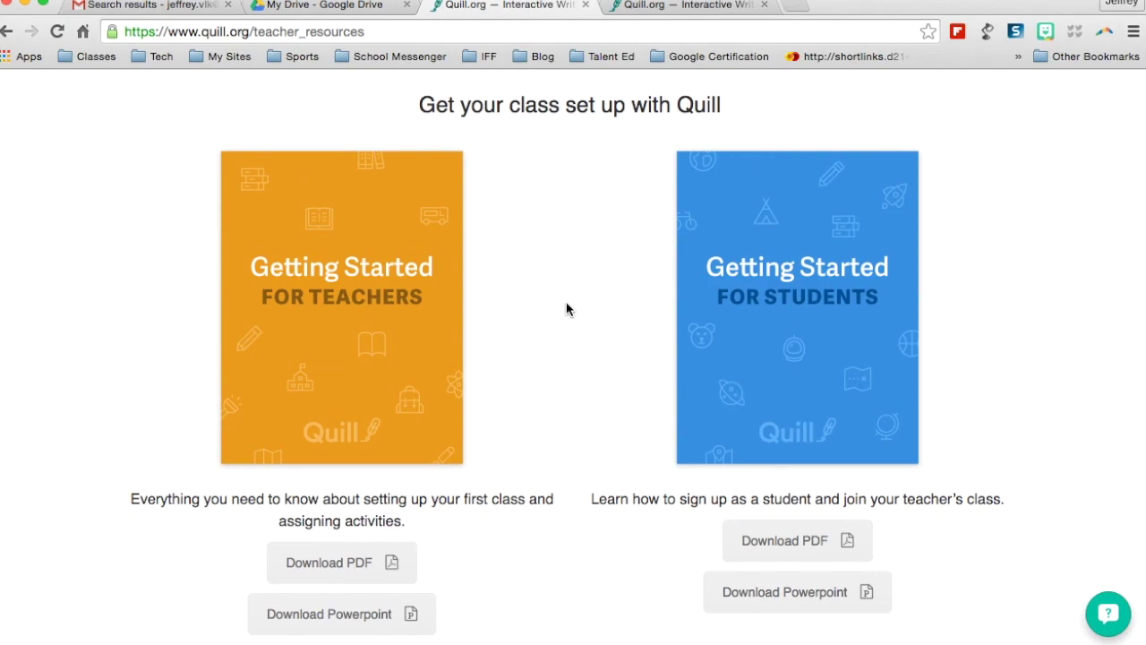
{"action": "scroll", "coordinate": [566, 309], "scroll_direction": "up", "scroll_amount": 5}
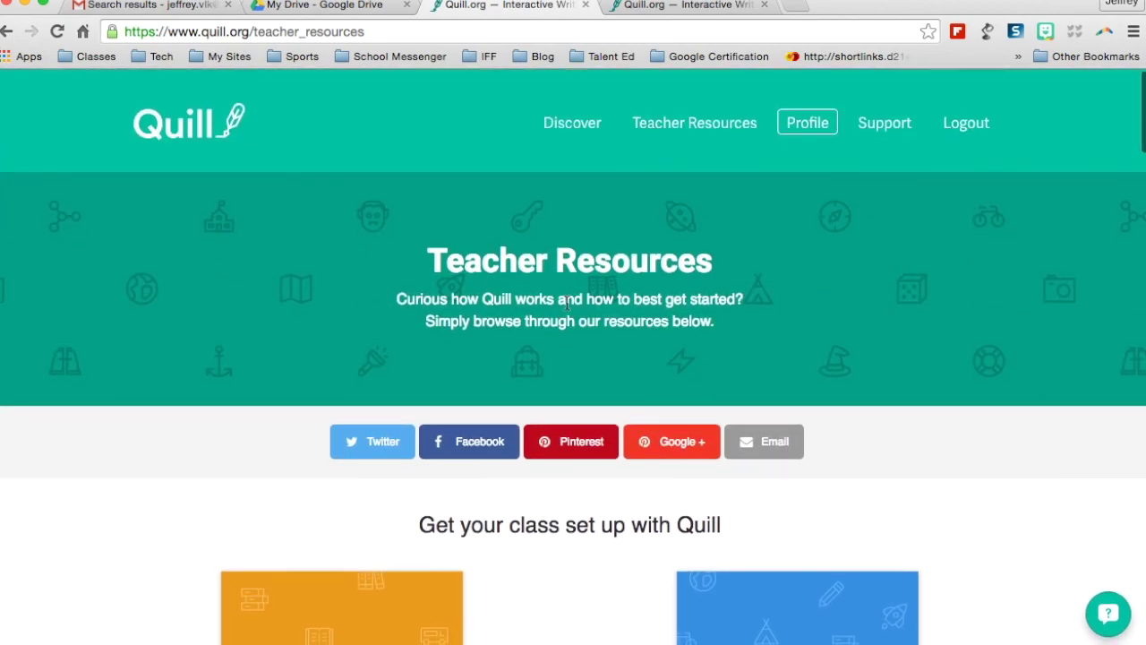